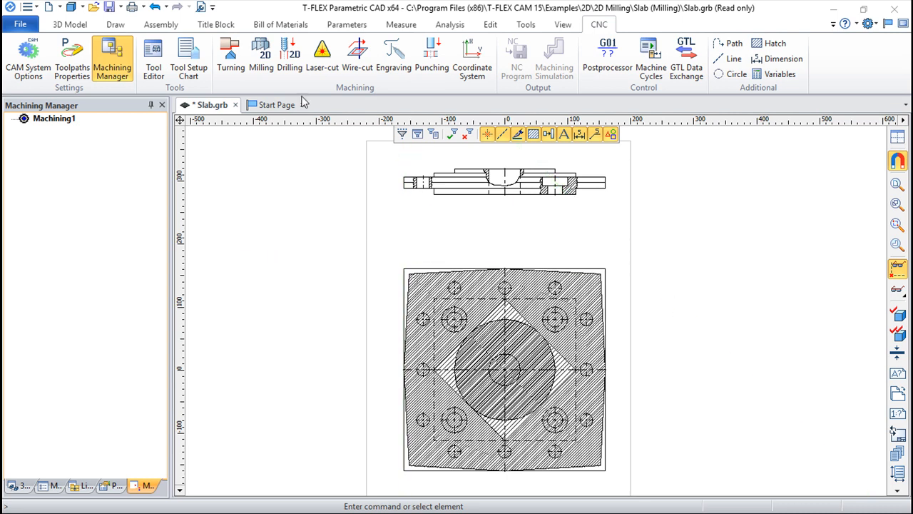
Examine the available 2D milling operations and the slab drawing's side view, plan view and hatched regions.
{"action": "left_click", "coordinate": [262, 51]}
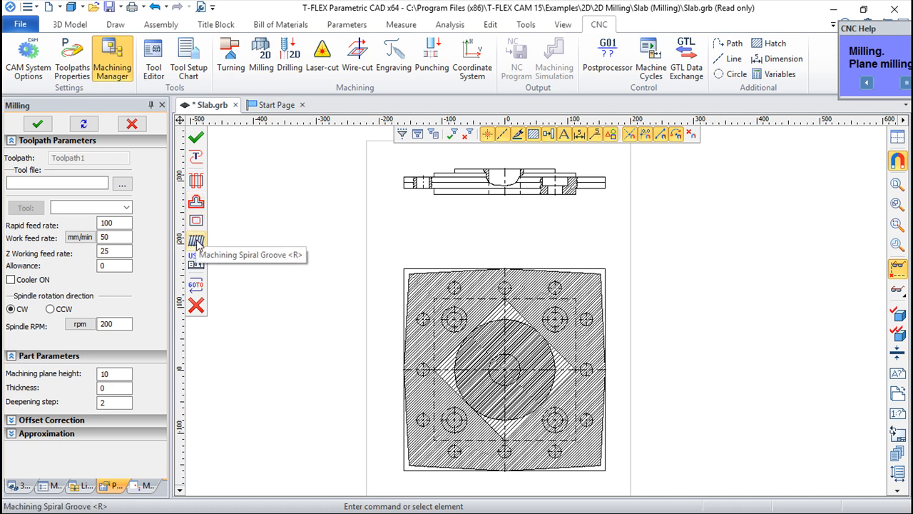
{"action": "left_click", "coordinate": [196, 306]}
{"action": "scroll", "coordinate": [659, 304], "scroll_direction": "up", "scroll_amount": 1}
{"action": "middle_click_drag", "start_coordinate": [632, 314], "coordinate": [644, 261]}
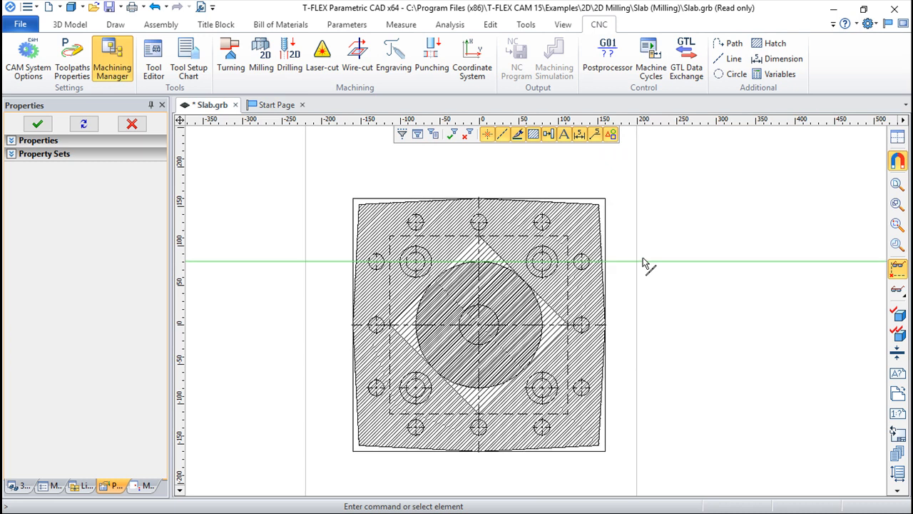
{"action": "scroll", "coordinate": [648, 261], "scroll_direction": "down", "scroll_amount": 2}
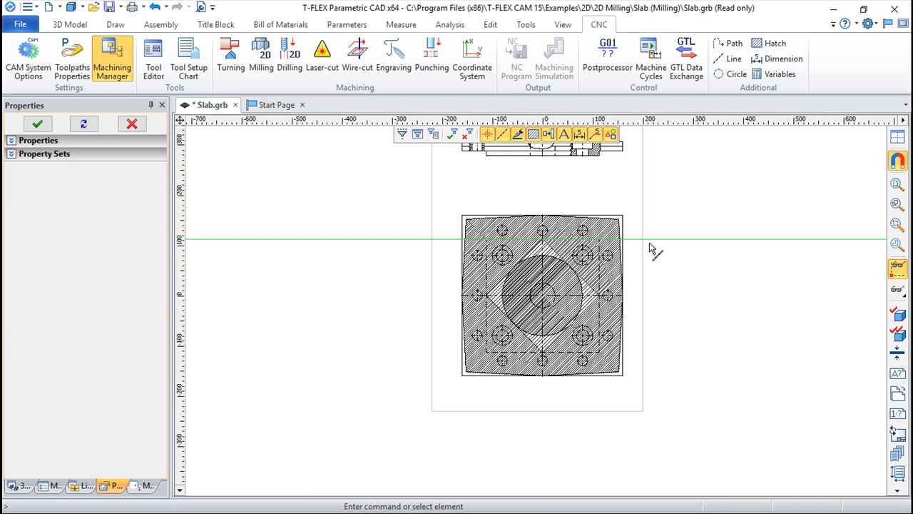
{"action": "middle_click_drag", "start_coordinate": [671, 265], "coordinate": [638, 312]}
{"action": "scroll", "coordinate": [638, 312], "scroll_direction": "up", "scroll_amount": 1}
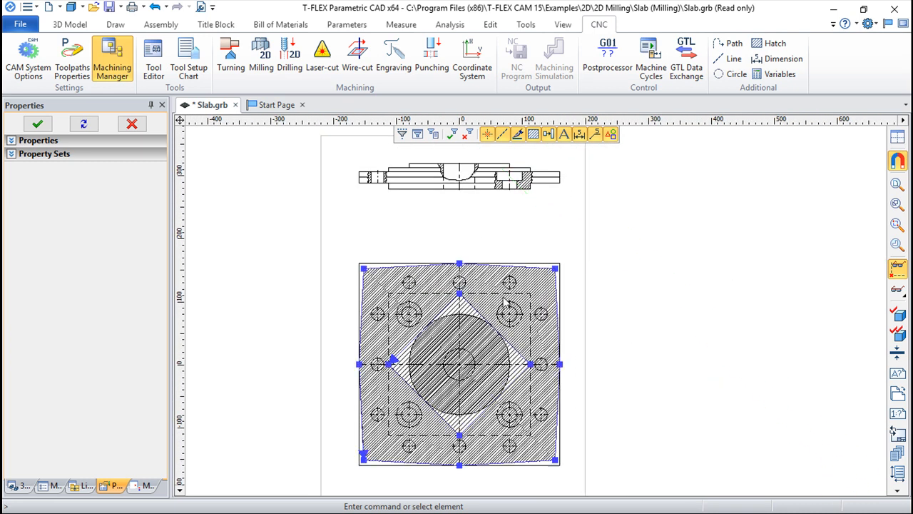
{"action": "left_click", "coordinate": [470, 335]}
{"action": "key", "text": "Escape"}
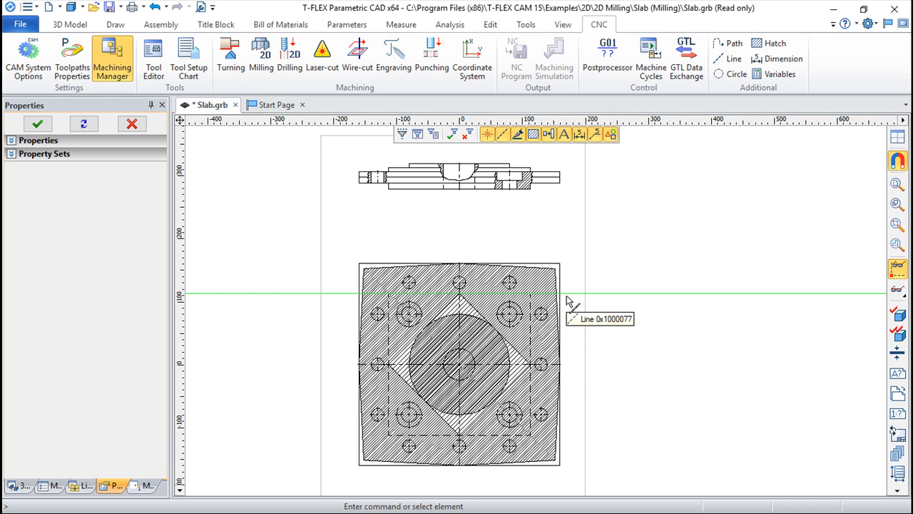
{"action": "left_click", "coordinate": [487, 297]}
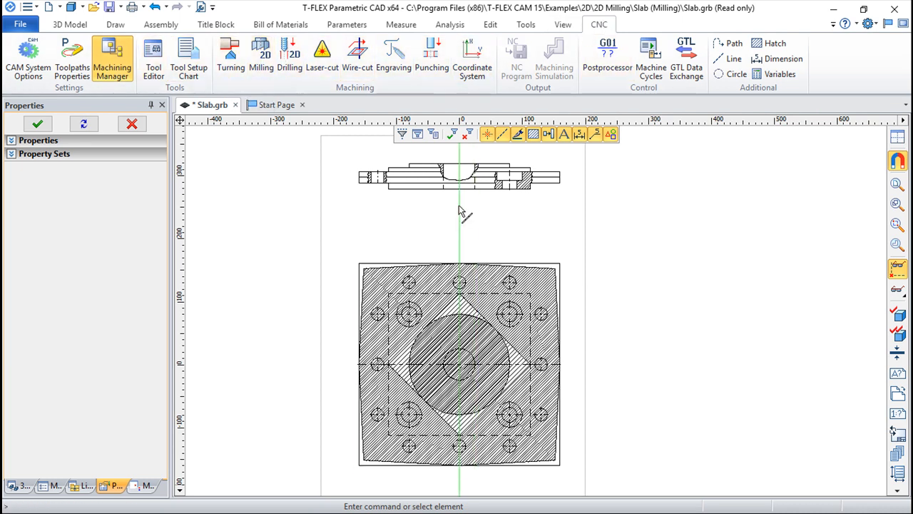
Start a Plane Milling toolpath with the tool file Slab.too and the mill60 tool.
{"action": "left_click", "coordinate": [261, 56]}
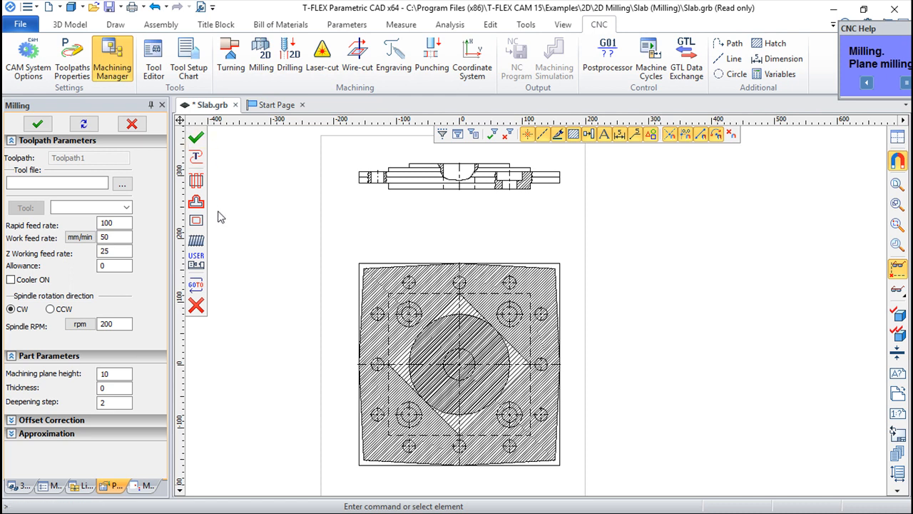
{"action": "left_click", "coordinate": [196, 179]}
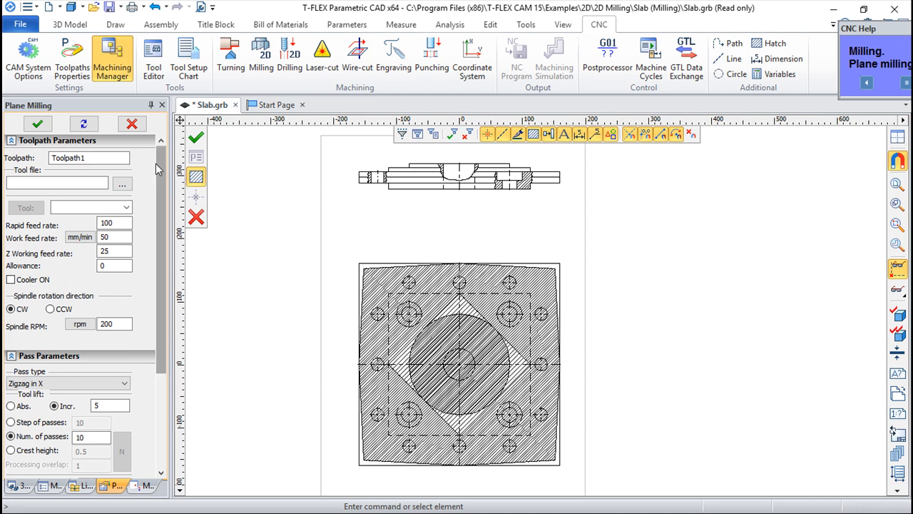
{"action": "left_click", "coordinate": [123, 187]}
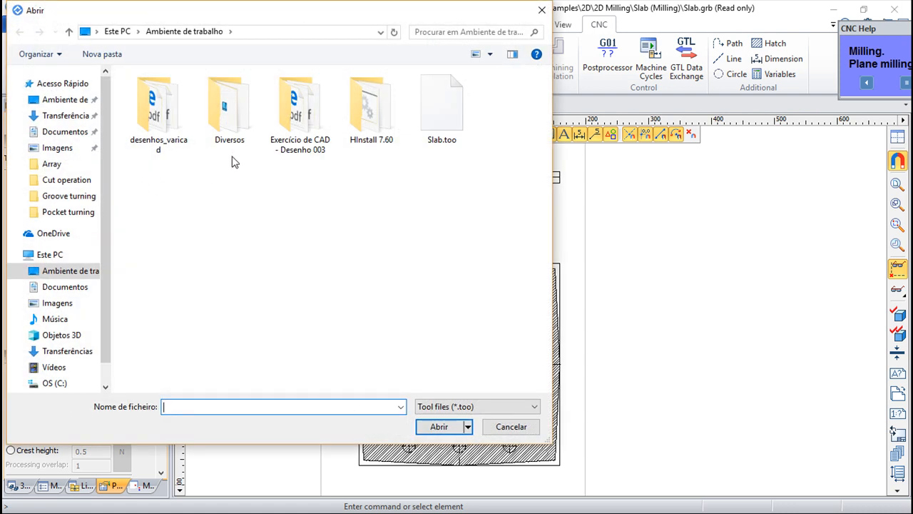
{"action": "left_click", "coordinate": [445, 107]}
{"action": "key", "text": "Return"}
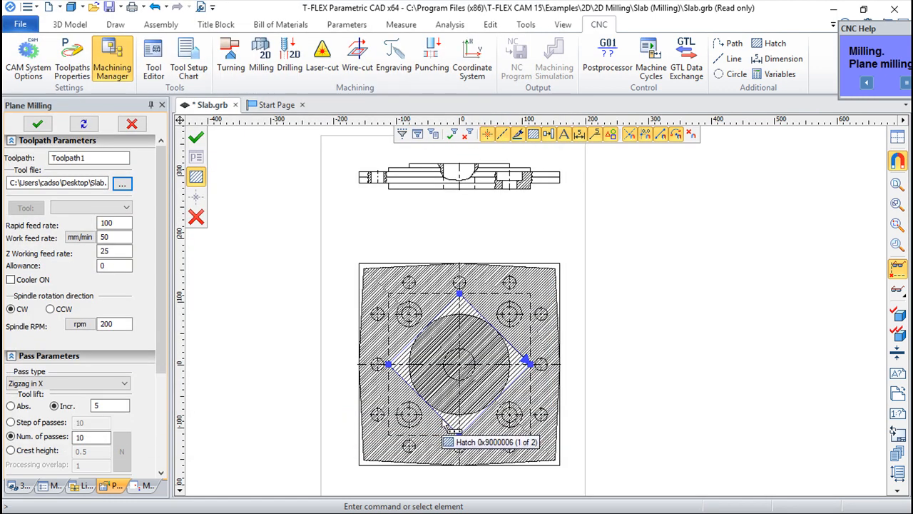
{"action": "left_click", "coordinate": [126, 208]}
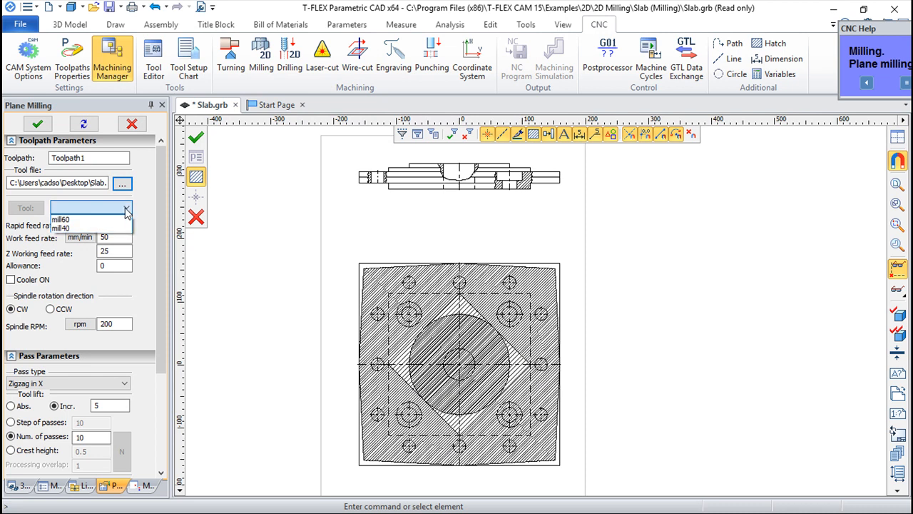
{"action": "left_click", "coordinate": [64, 219]}
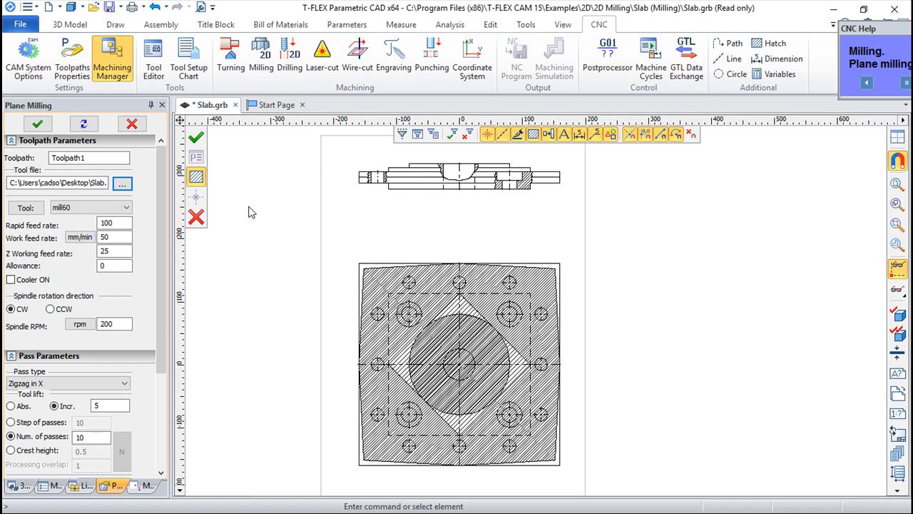
Inspect the mill60 tool's geometry and parameters in the Tool Editor.
{"action": "scroll", "coordinate": [379, 242], "scroll_direction": "up", "scroll_amount": 3}
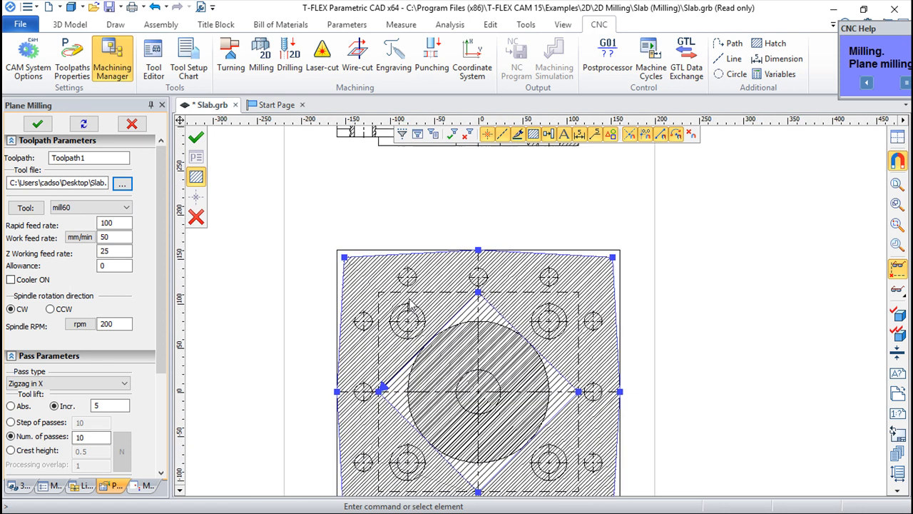
{"action": "middle_click_drag", "start_coordinate": [478, 225], "coordinate": [481, 258]}
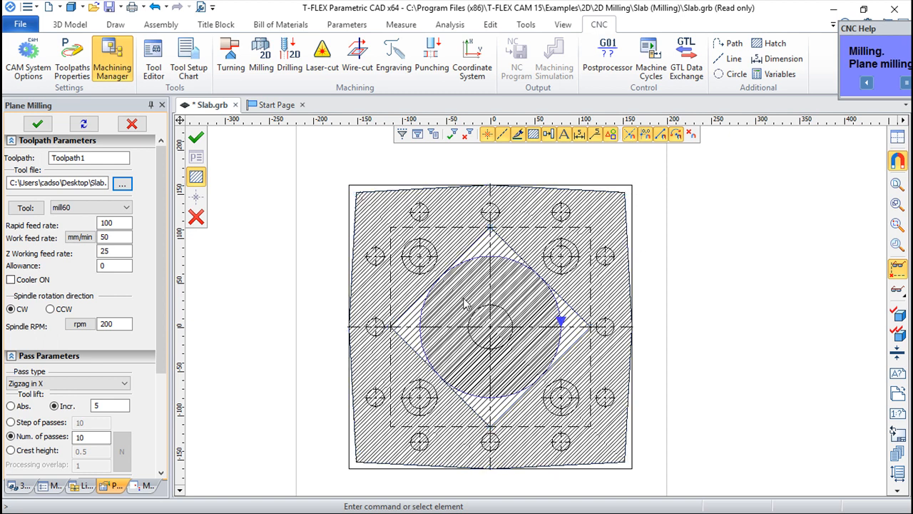
{"action": "left_click", "coordinate": [430, 305]}
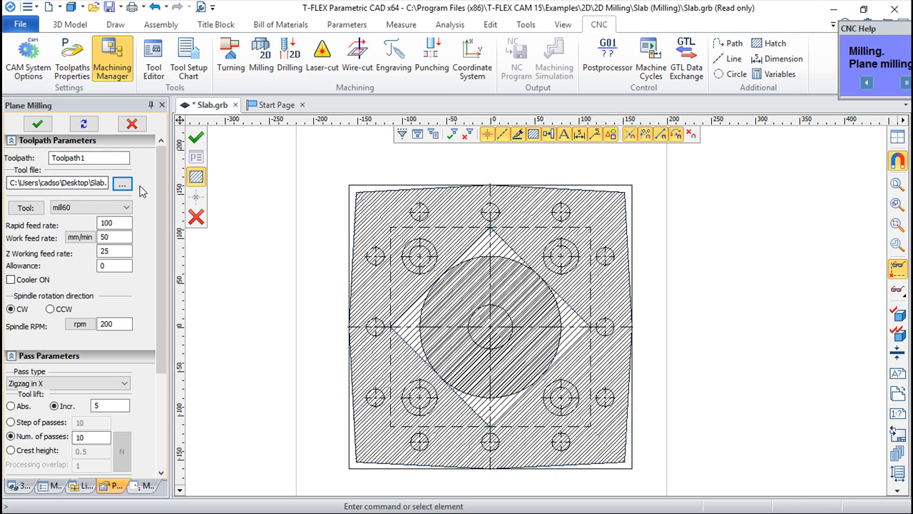
{"action": "left_click", "coordinate": [21, 210]}
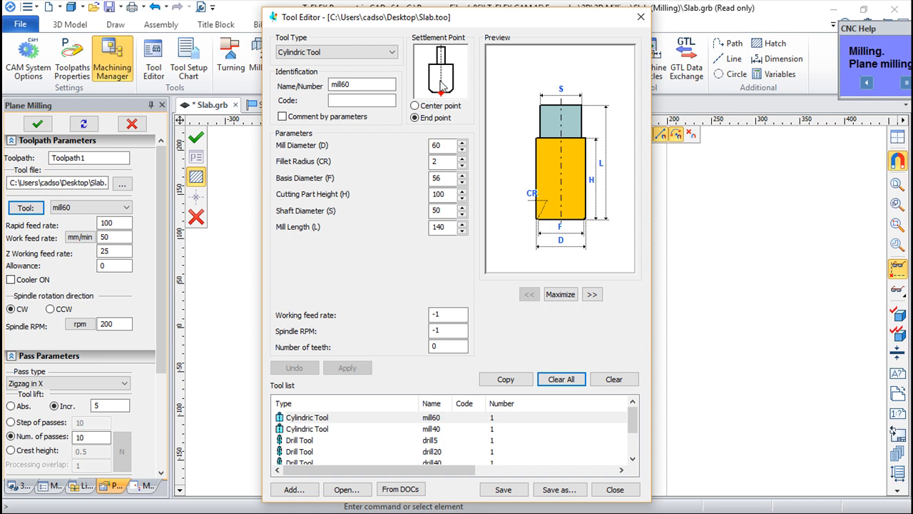
{"action": "left_click", "coordinate": [614, 490]}
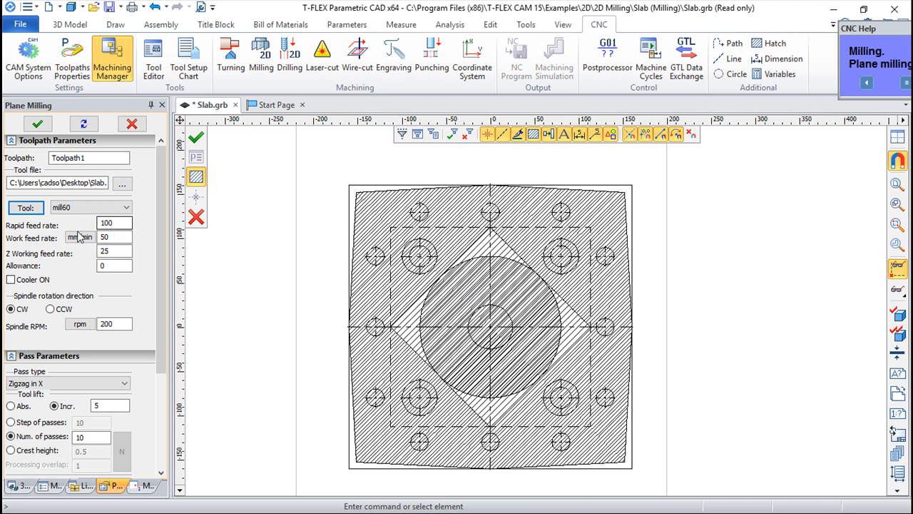
Set the allowance to 0 with the Zigzag in X pass type, and select the slab's large outer hatch as the machining area.
{"action": "left_click", "coordinate": [112, 266]}
{"action": "type", "text": "0"}
{"action": "scroll", "coordinate": [165, 410], "scroll_direction": "down", "scroll_amount": 1}
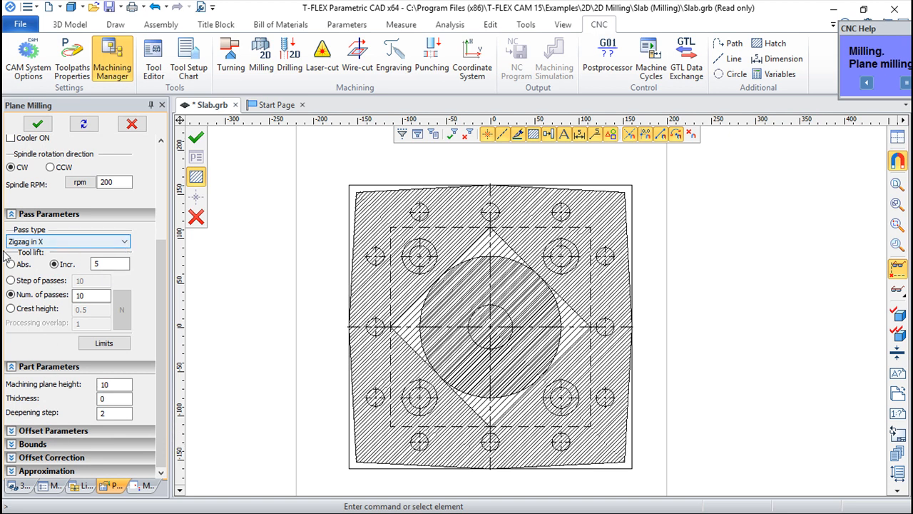
{"action": "left_click", "coordinate": [126, 242]}
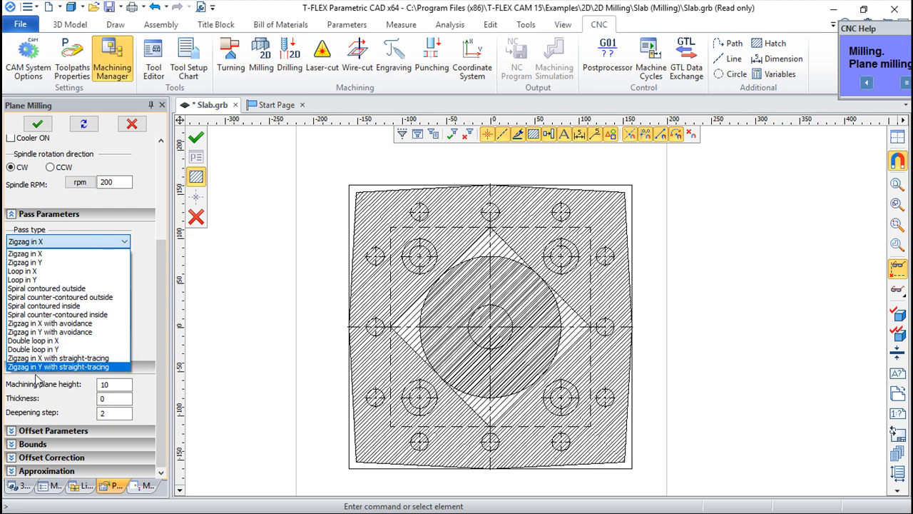
{"action": "left_click", "coordinate": [45, 253]}
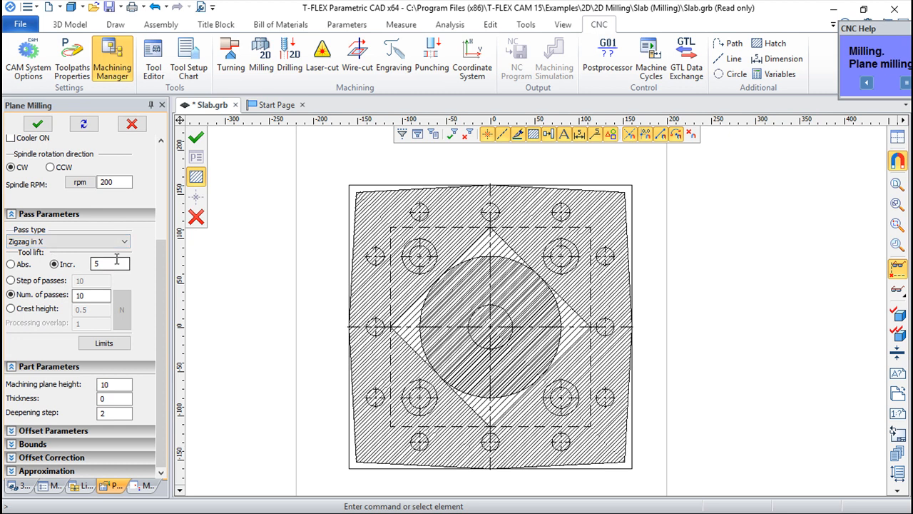
{"action": "left_click", "coordinate": [196, 177]}
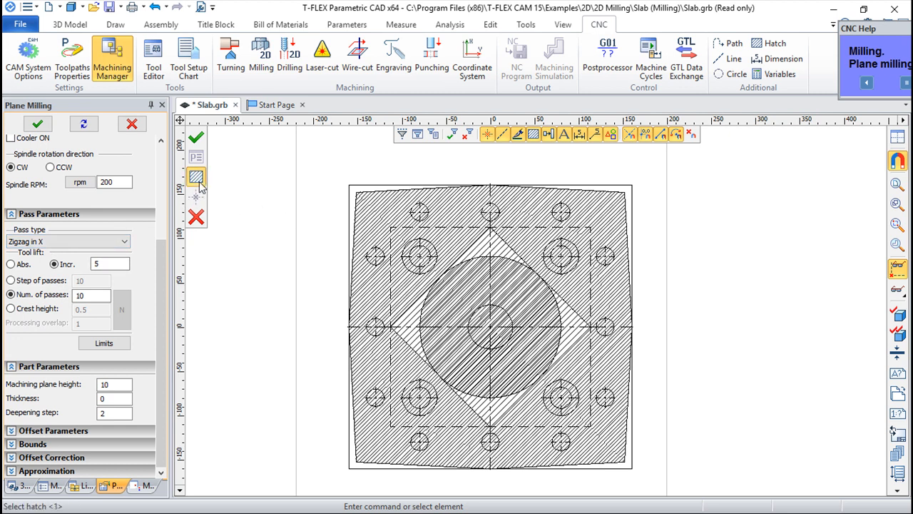
{"action": "left_click", "coordinate": [378, 212]}
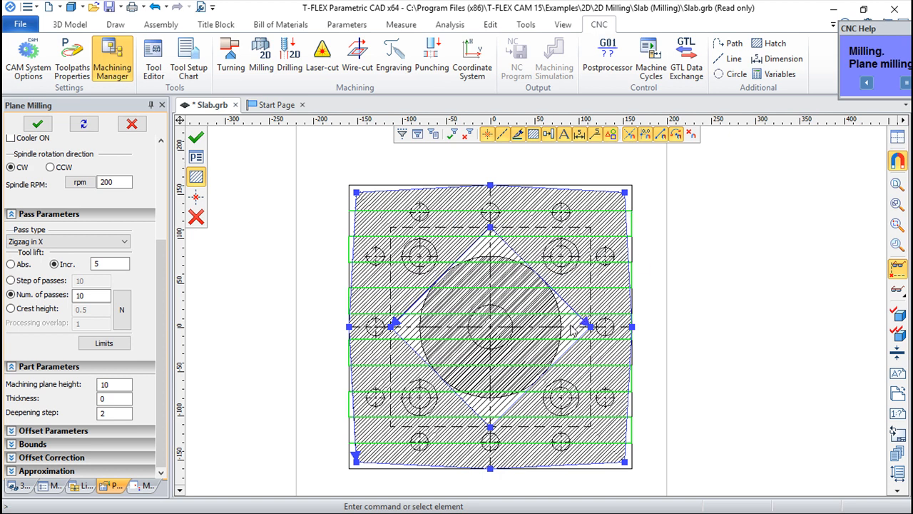
Try the absolute tool lift, step of passes and crest height options, returning to incremental lift and number of passes.
{"action": "left_click", "coordinate": [11, 265]}
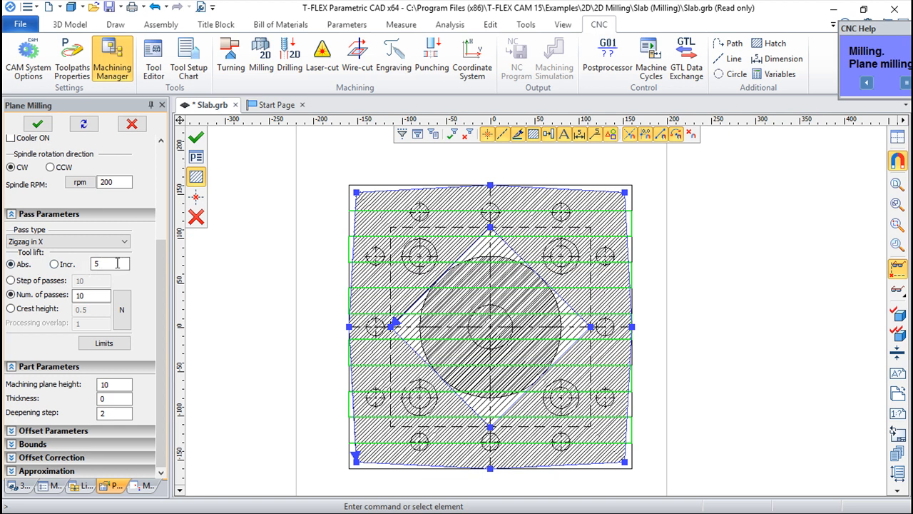
{"action": "left_click", "coordinate": [61, 266]}
{"action": "double_click", "coordinate": [92, 263]}
{"action": "left_click", "coordinate": [11, 281]}
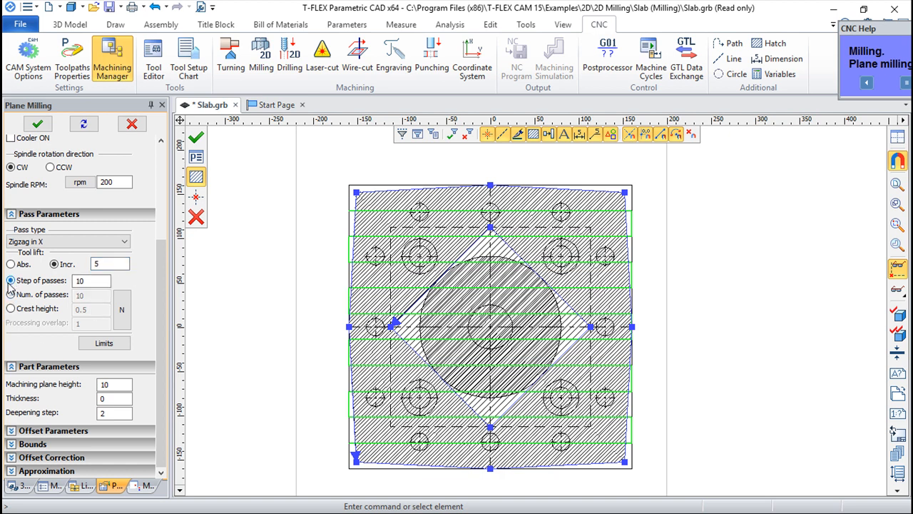
{"action": "left_click", "coordinate": [11, 295]}
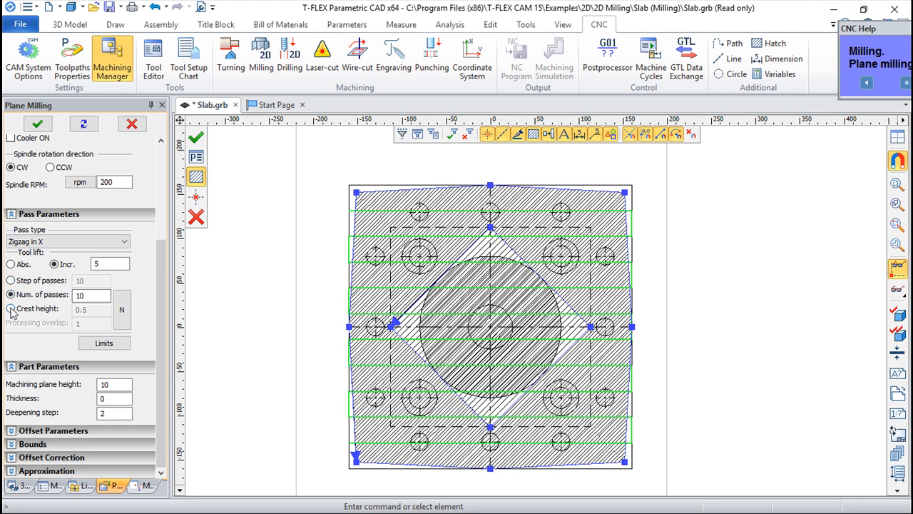
{"action": "left_click", "coordinate": [11, 309]}
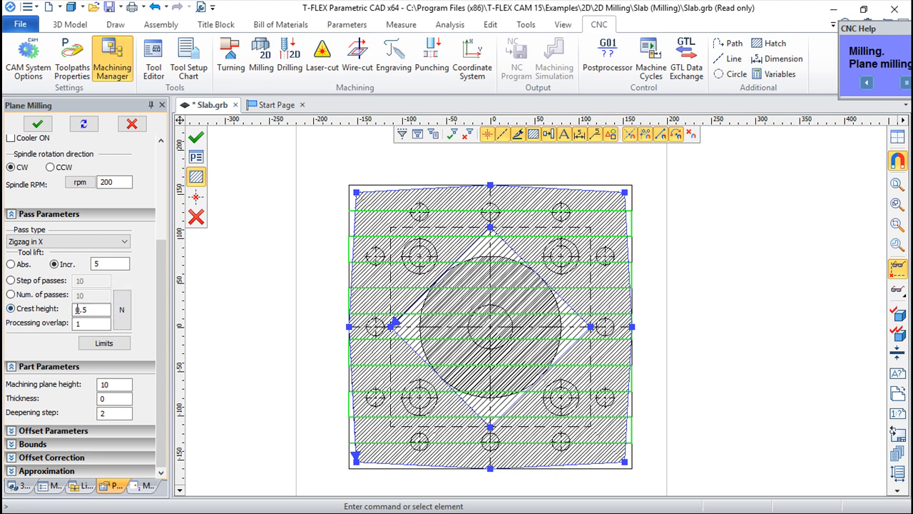
{"action": "left_click", "coordinate": [10, 295]}
{"action": "left_click", "coordinate": [10, 280]}
{"action": "left_click", "coordinate": [11, 295]}
{"action": "left_click", "coordinate": [10, 280]}
{"action": "left_click", "coordinate": [11, 295]}
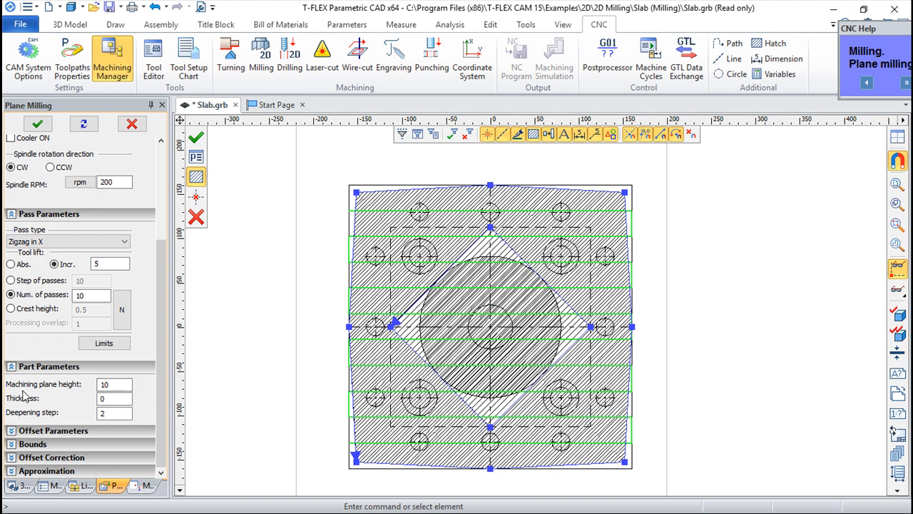
Set the machining plane height to 40 and create the plane milling toolpath.
{"action": "double_click", "coordinate": [116, 384]}
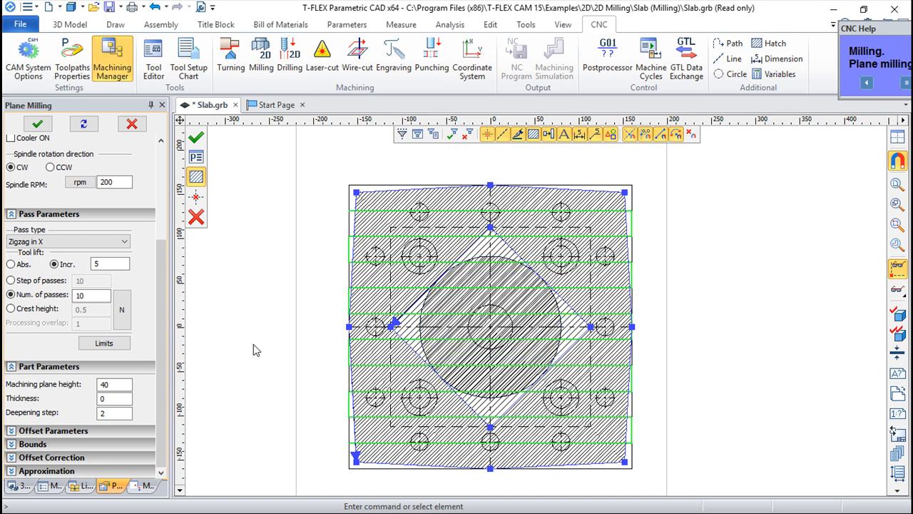
{"action": "left_click", "coordinate": [114, 398]}
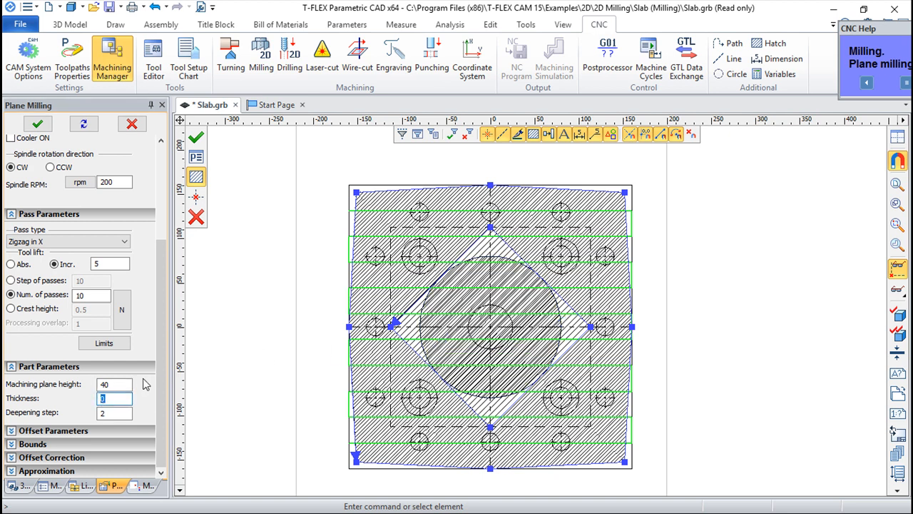
{"action": "left_click", "coordinate": [117, 414]}
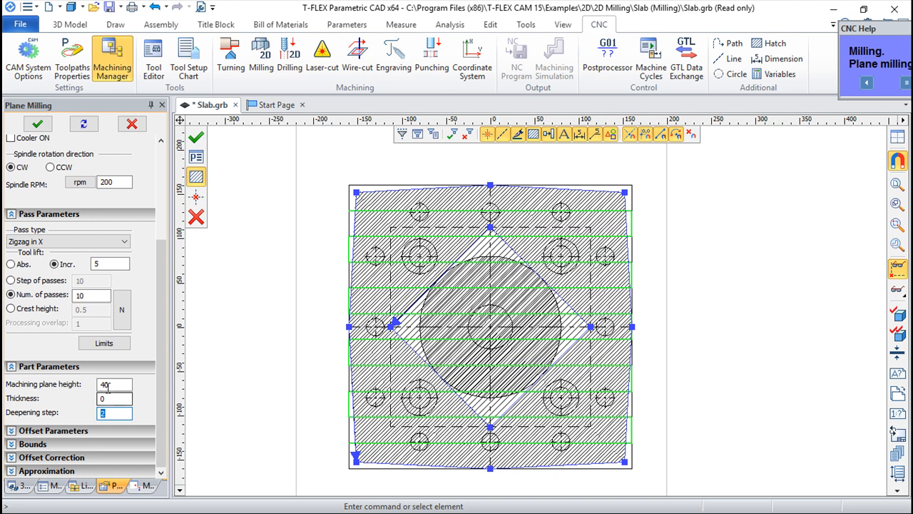
{"action": "left_click", "coordinate": [197, 138]}
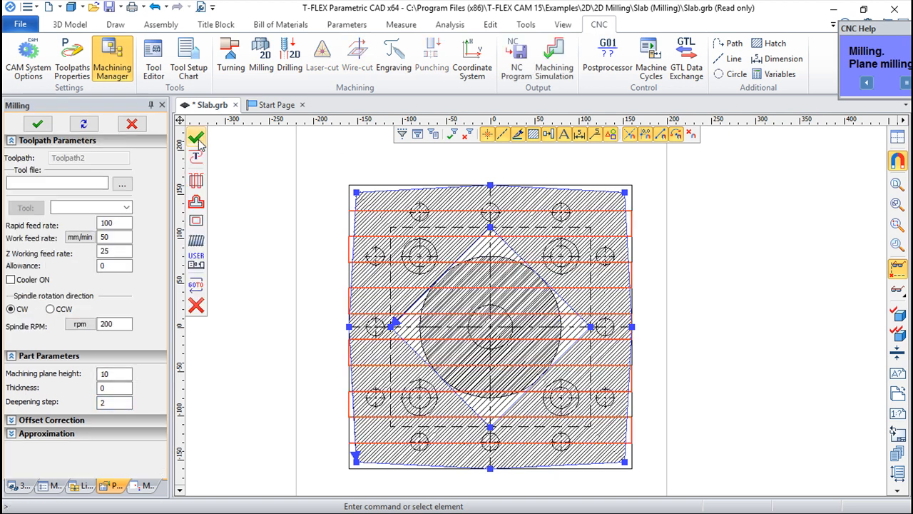
Run the machining simulation of the plane milling toolpath on the slab's 3D model and exit the imitator.
{"action": "left_click", "coordinate": [560, 66]}
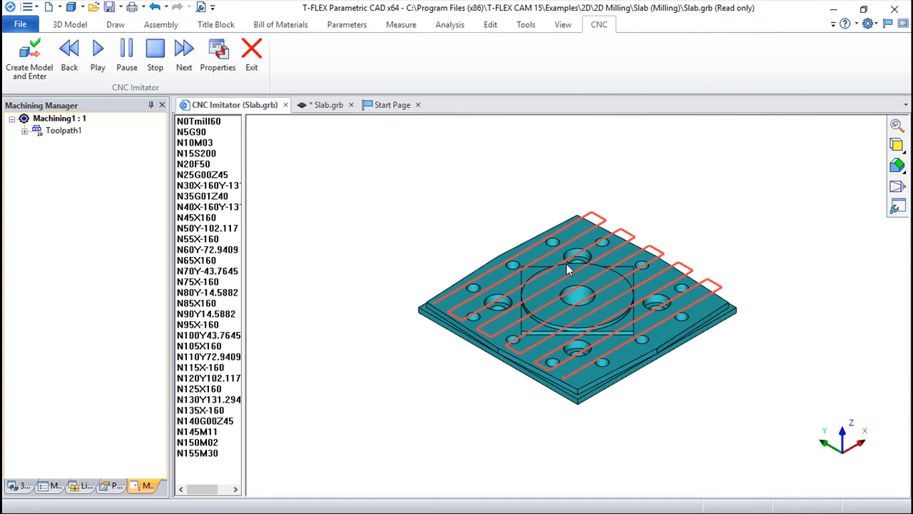
{"action": "scroll", "coordinate": [570, 284], "scroll_direction": "up", "scroll_amount": 3}
{"action": "left_click_drag", "start_coordinate": [541, 382], "coordinate": [546, 343]}
{"action": "scroll", "coordinate": [547, 342], "scroll_direction": "up", "scroll_amount": 2}
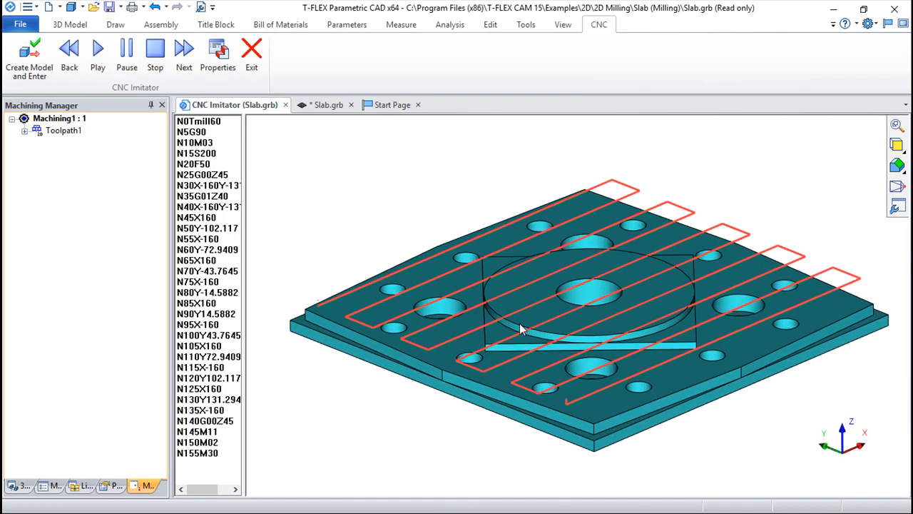
{"action": "left_click", "coordinate": [98, 57]}
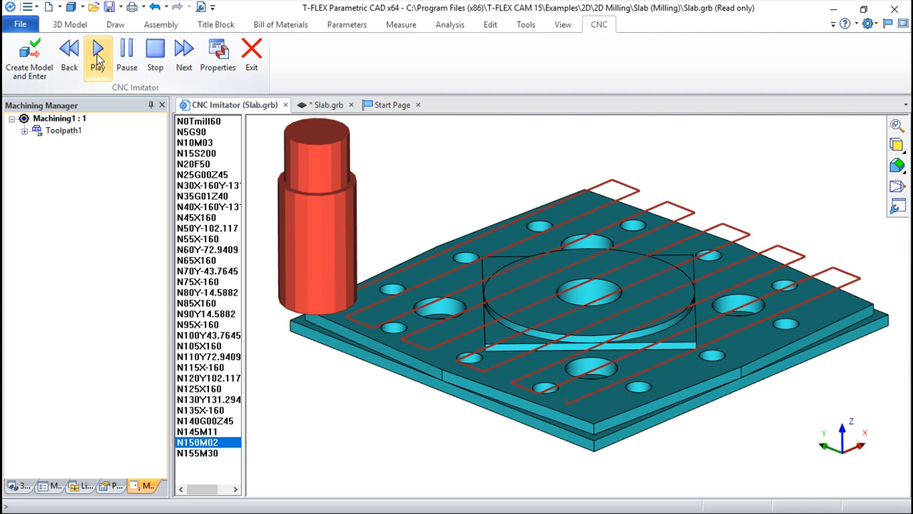
{"action": "left_click", "coordinate": [251, 54]}
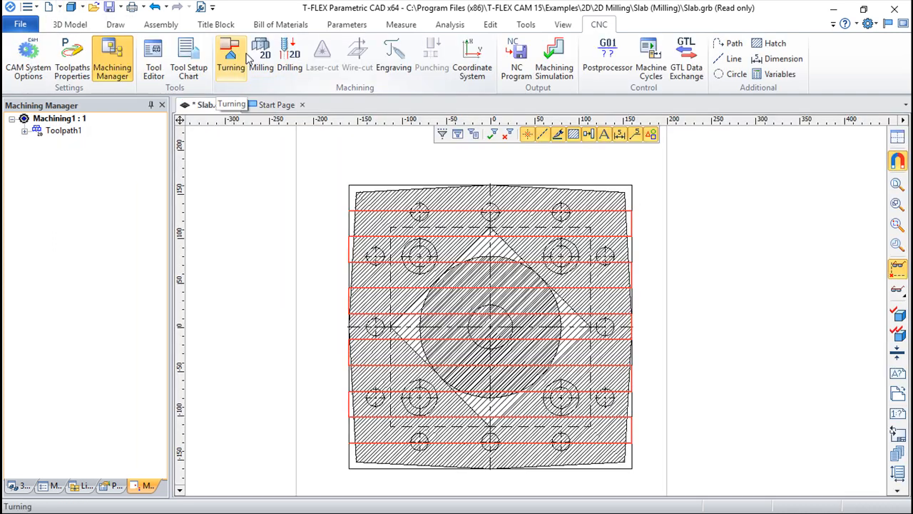
Open the plane milling toolpath's parameters, check its incremental tool lift setting and leave without changes.
{"action": "double_click", "coordinate": [50, 132]}
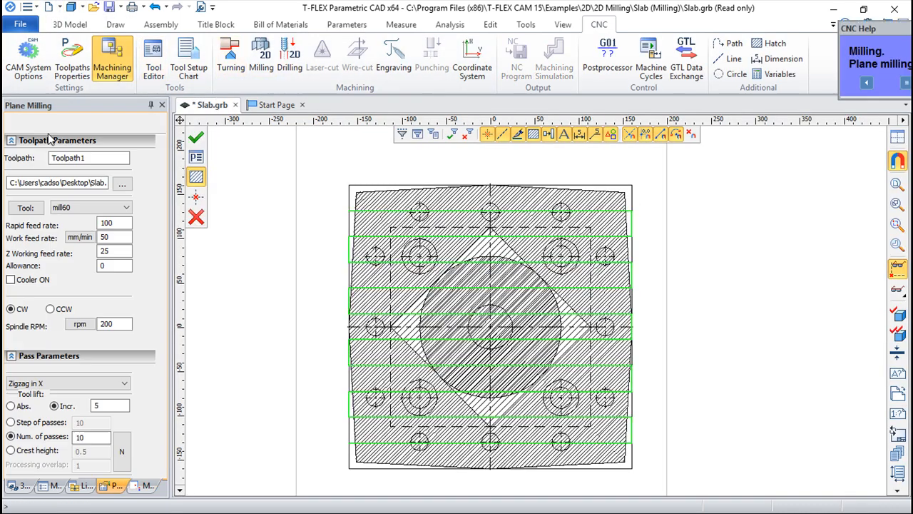
{"action": "scroll", "coordinate": [153, 370], "scroll_direction": "down", "scroll_amount": 3}
{"action": "scroll", "coordinate": [153, 370], "scroll_direction": "down", "scroll_amount": 3}
{"action": "left_click", "coordinate": [95, 296]}
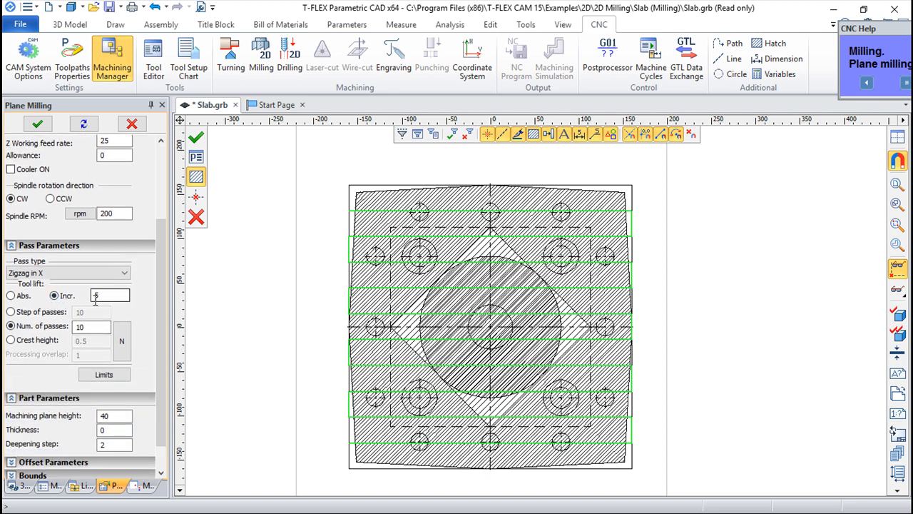
{"action": "left_click", "coordinate": [196, 217]}
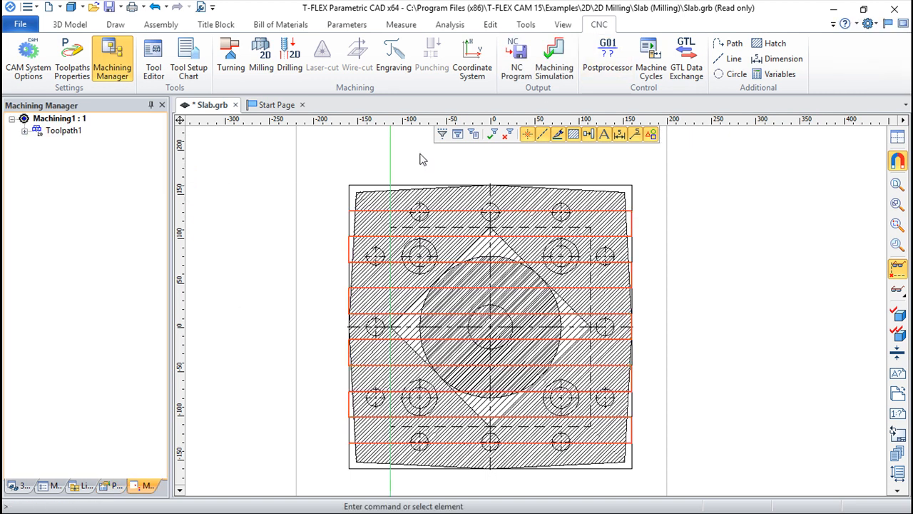
Open the machining simulation and examine the tool lift at the start and end of the toolpath on the slab, and exit.
{"action": "left_click", "coordinate": [554, 58]}
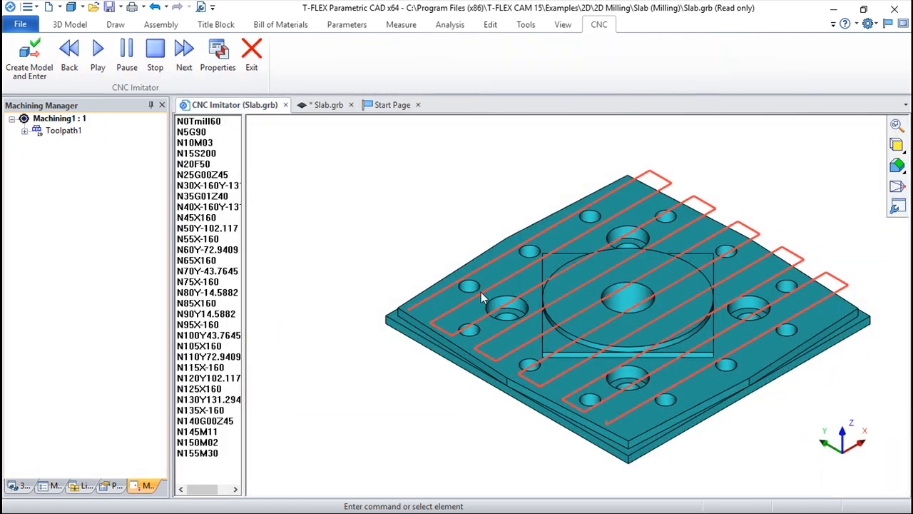
{"action": "scroll", "coordinate": [481, 296], "scroll_direction": "down", "scroll_amount": 4}
{"action": "left_click_drag", "start_coordinate": [494, 340], "coordinate": [616, 395]}
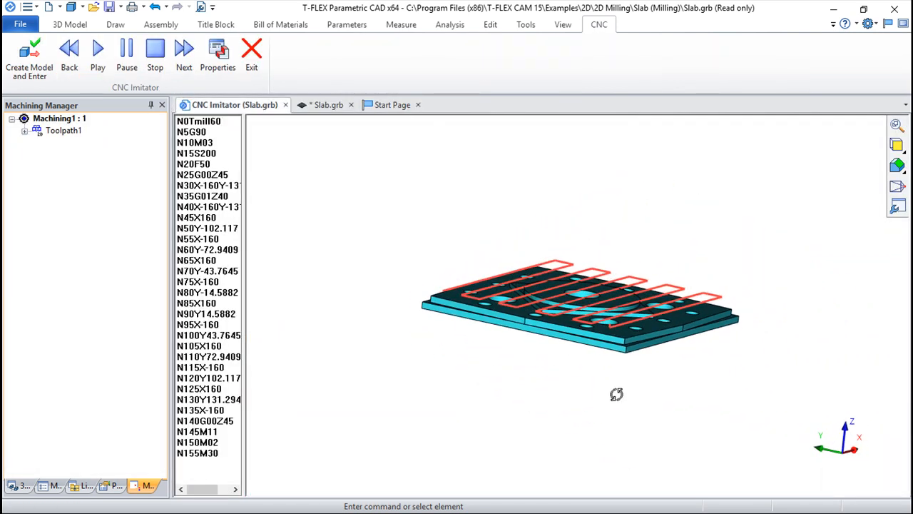
{"action": "scroll", "coordinate": [610, 330], "scroll_direction": "up", "scroll_amount": 6}
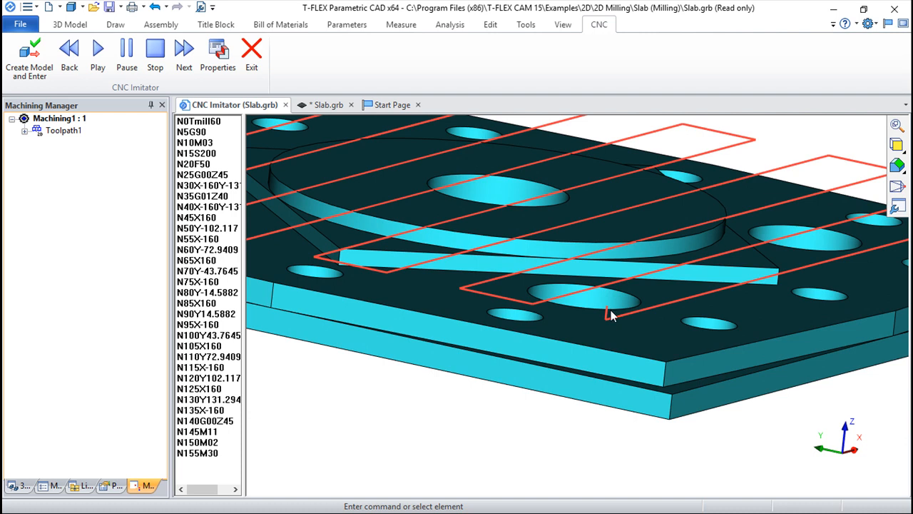
{"action": "scroll", "coordinate": [369, 301], "scroll_direction": "down", "scroll_amount": 3}
{"action": "scroll", "coordinate": [448, 258], "scroll_direction": "up", "scroll_amount": 4}
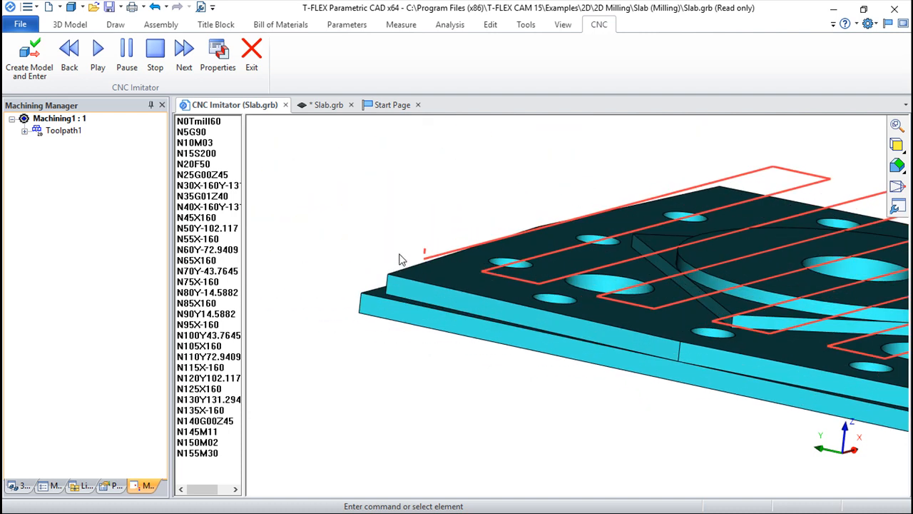
{"action": "scroll", "coordinate": [455, 256], "scroll_direction": "down", "scroll_amount": 3}
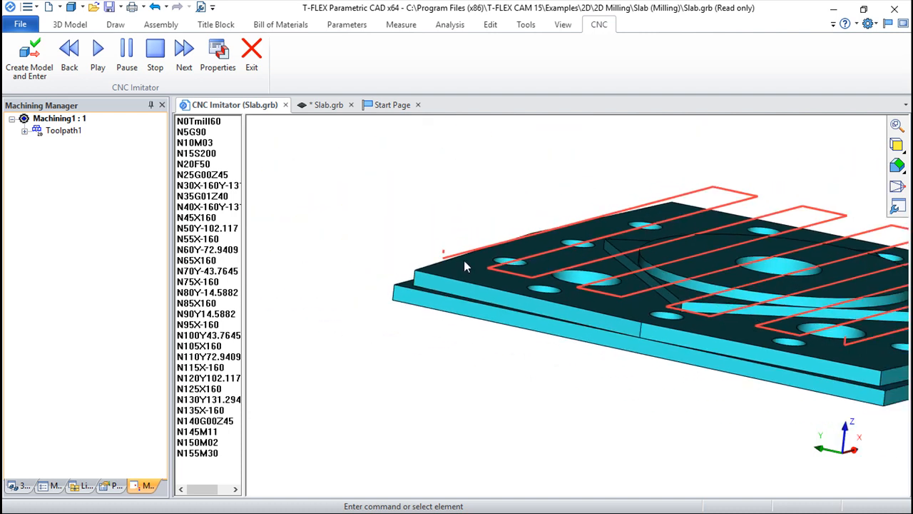
{"action": "left_click", "coordinate": [250, 62]}
{"action": "left_click_drag", "start_coordinate": [546, 283], "coordinate": [477, 314]}
{"action": "key", "text": "Escape"}
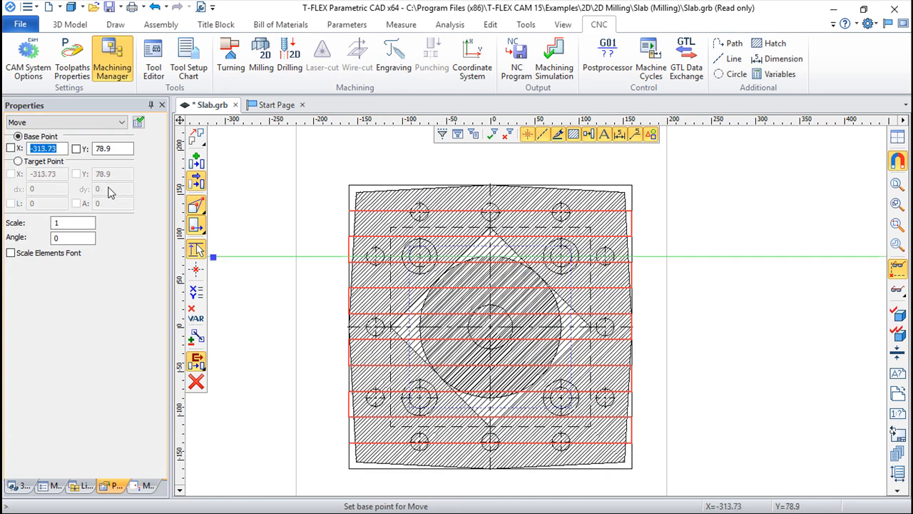
{"action": "left_click", "coordinate": [197, 382]}
Switch the plane milling toolpath's tool lift to absolute and inspect the rebuilt path in the machining simulation.
{"action": "double_click", "coordinate": [62, 131]}
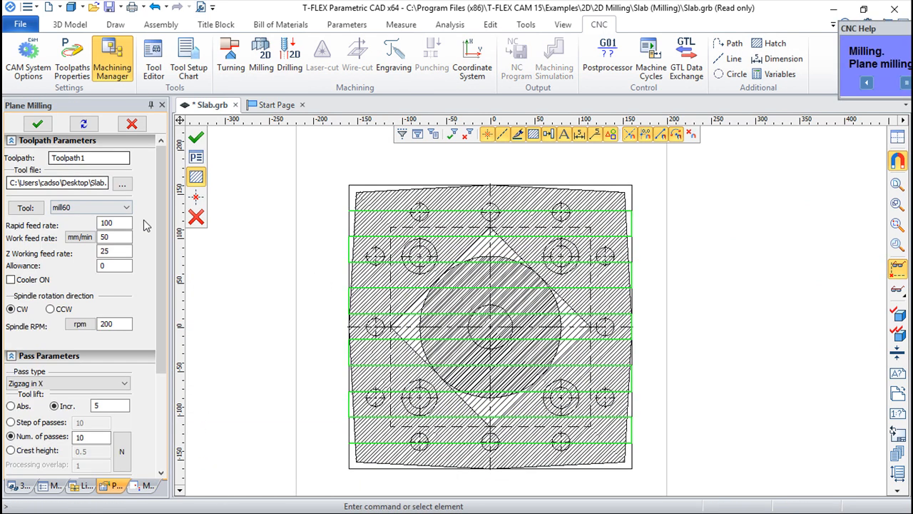
{"action": "left_click", "coordinate": [11, 406]}
{"action": "left_click", "coordinate": [383, 344]}
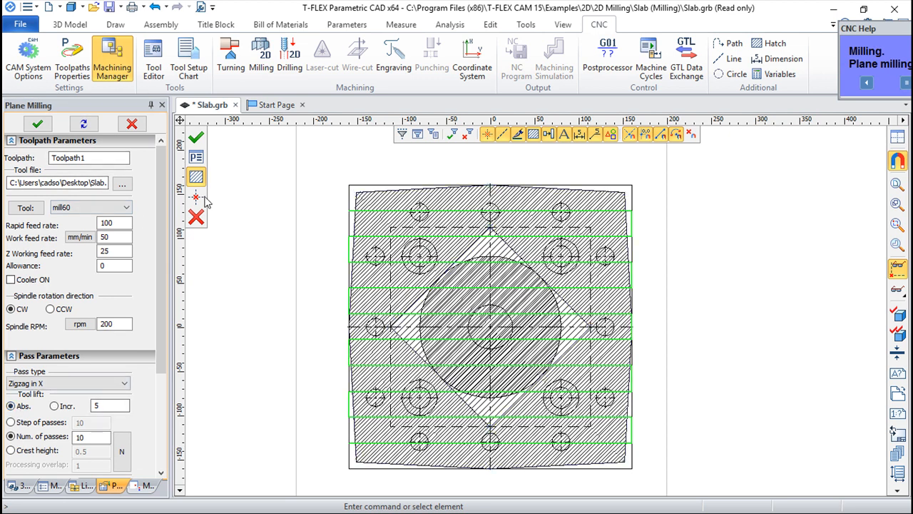
{"action": "left_click", "coordinate": [198, 137]}
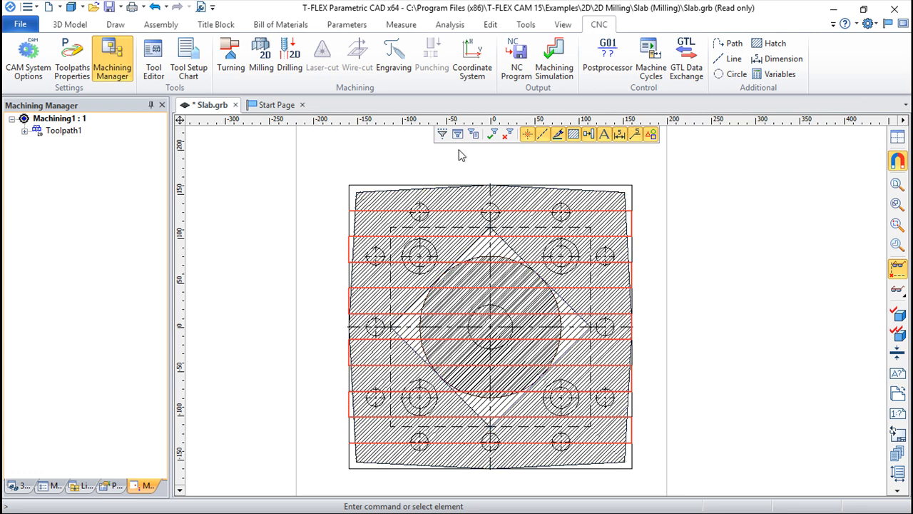
{"action": "left_click", "coordinate": [555, 64]}
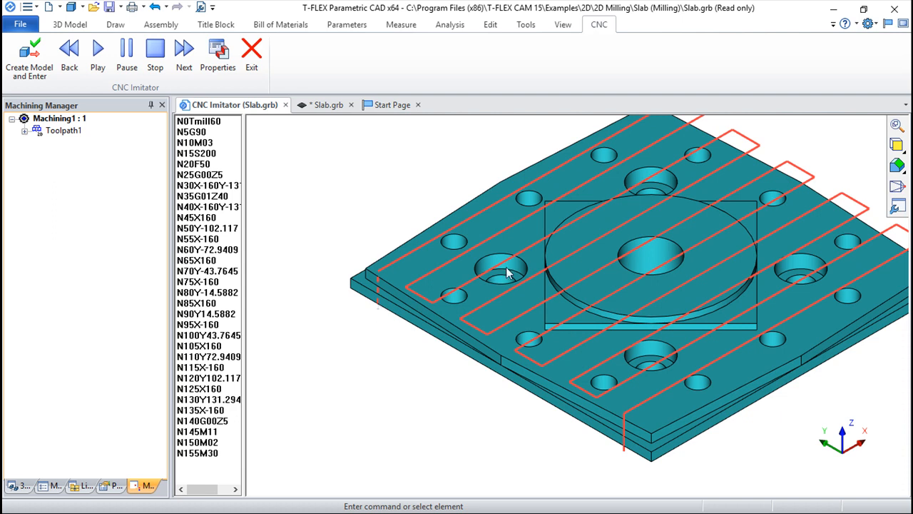
{"action": "left_click", "coordinate": [251, 53]}
Edit the plane milling toolpath to use incremental tool lift, a machining plane height of 50 and a thickness of 10.
{"action": "double_click", "coordinate": [68, 131]}
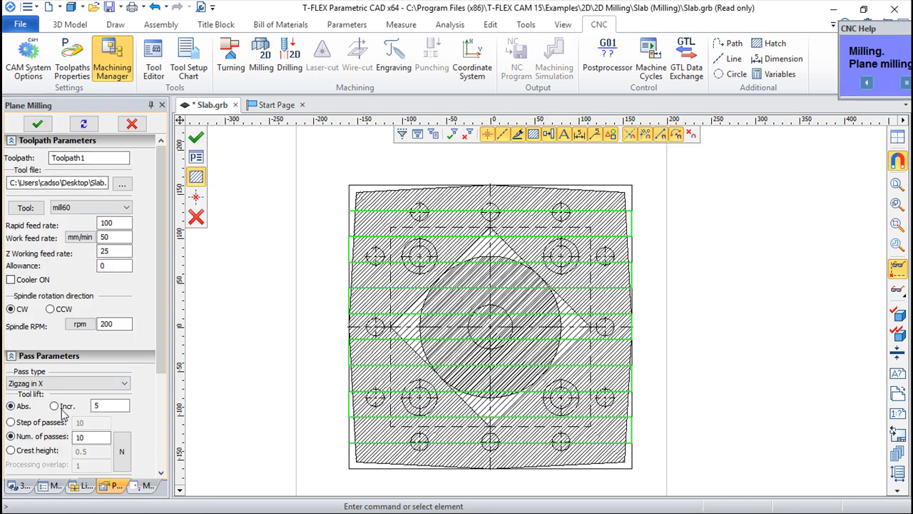
{"action": "left_click", "coordinate": [55, 406]}
{"action": "left_click_drag", "start_coordinate": [160, 338], "coordinate": [164, 424]}
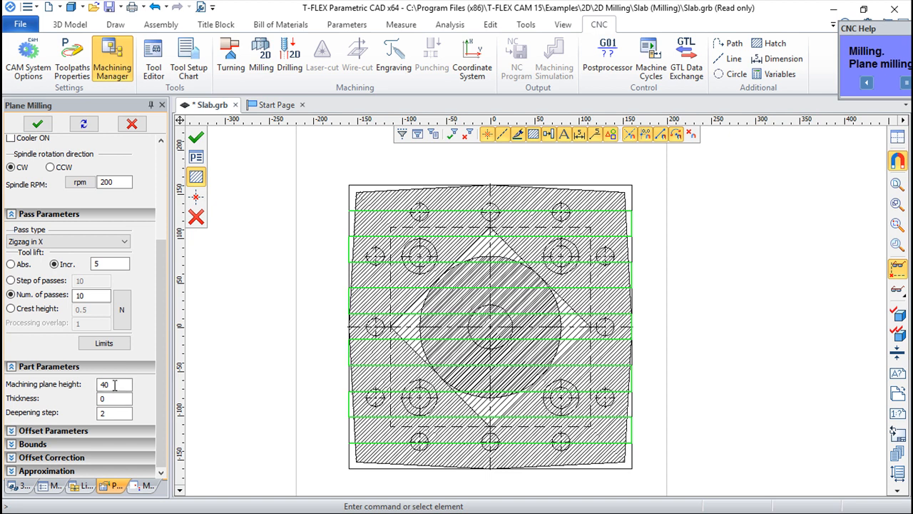
{"action": "double_click", "coordinate": [116, 386]}
{"action": "double_click", "coordinate": [105, 398]}
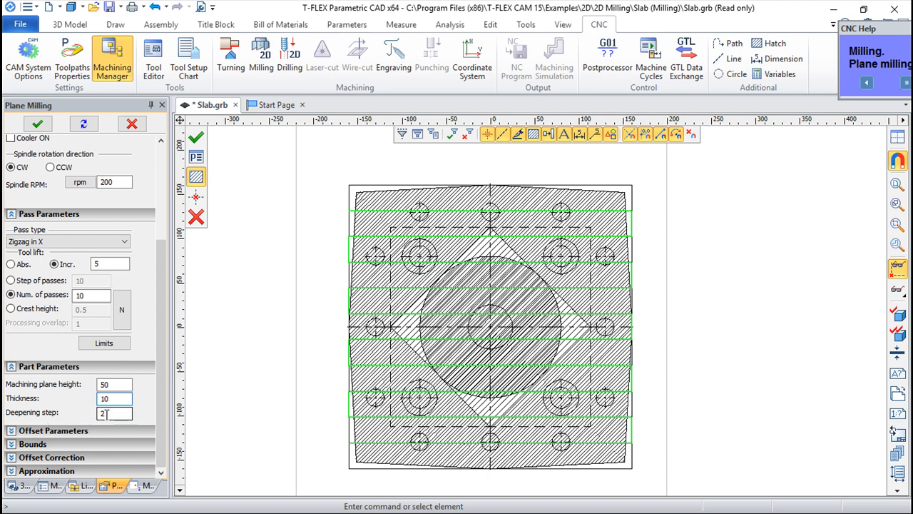
{"action": "left_click", "coordinate": [197, 137]}
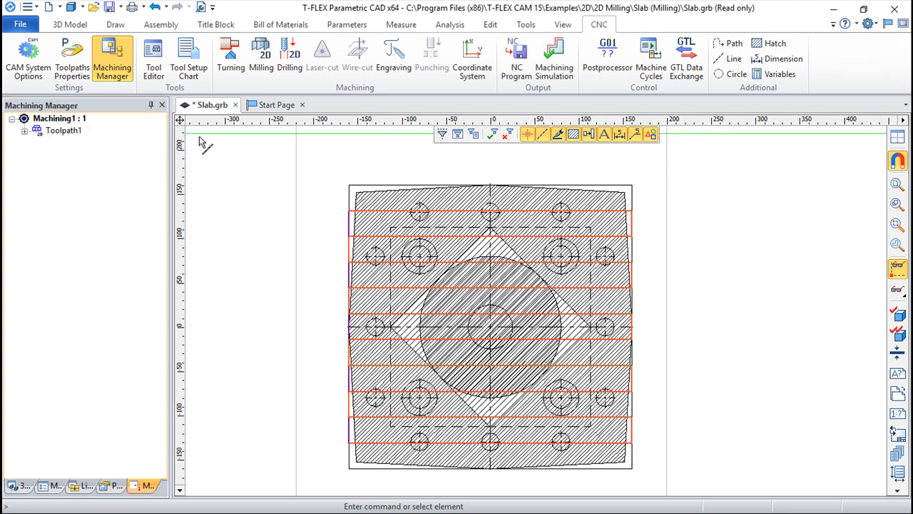
Run the machining simulation of the multi-layer plane milling toolpath on the slab's 3D model and exit the imitator.
{"action": "left_click", "coordinate": [547, 68]}
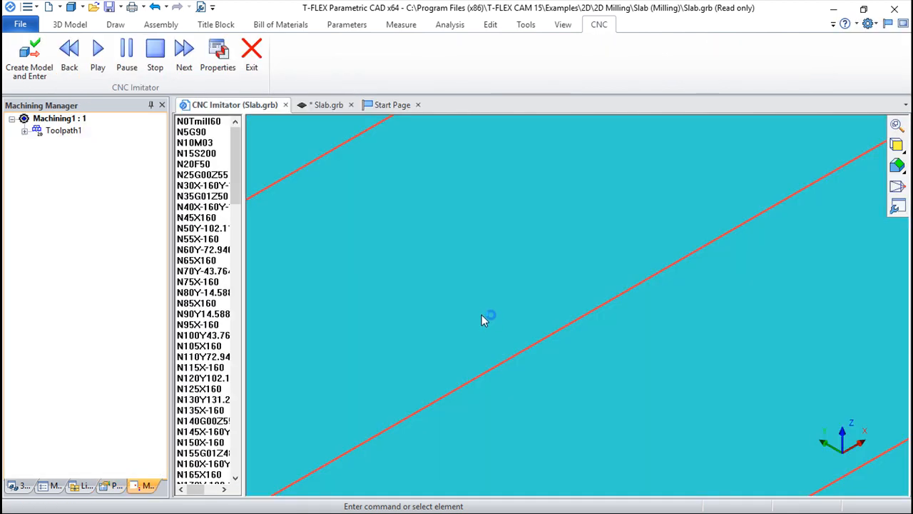
{"action": "left_click_drag", "start_coordinate": [505, 312], "coordinate": [582, 375]}
{"action": "scroll", "coordinate": [568, 338], "scroll_direction": "up", "scroll_amount": 4}
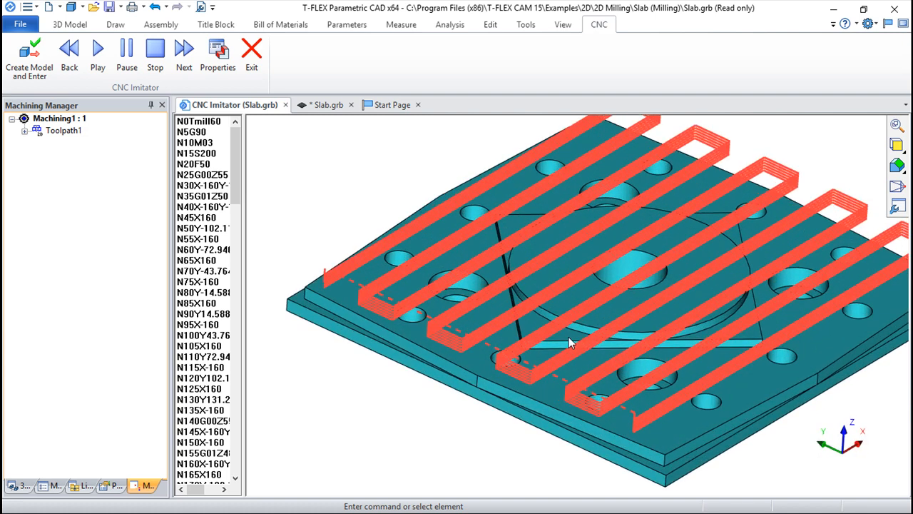
{"action": "left_click", "coordinate": [100, 53]}
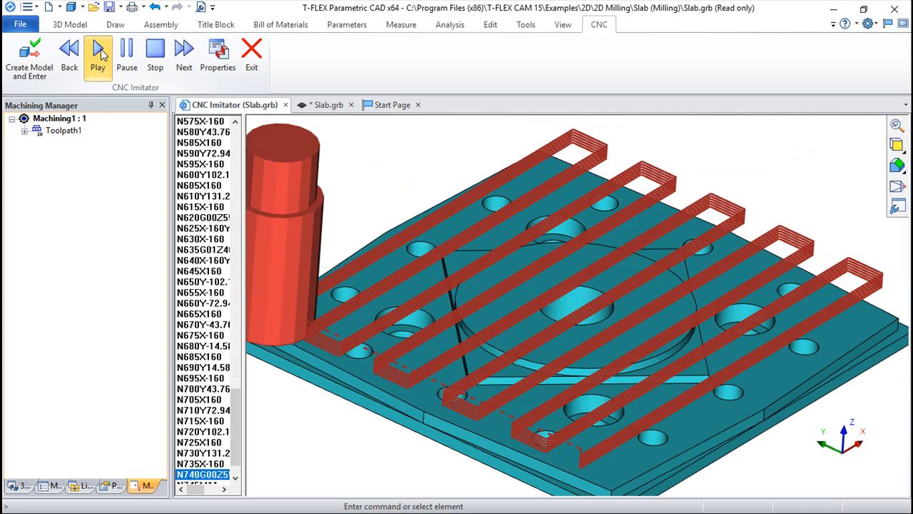
{"action": "left_click", "coordinate": [251, 50]}
Set the plane milling toolpath's offset by value to 50 and rebuild the toolpath.
{"action": "left_click", "coordinate": [260, 57]}
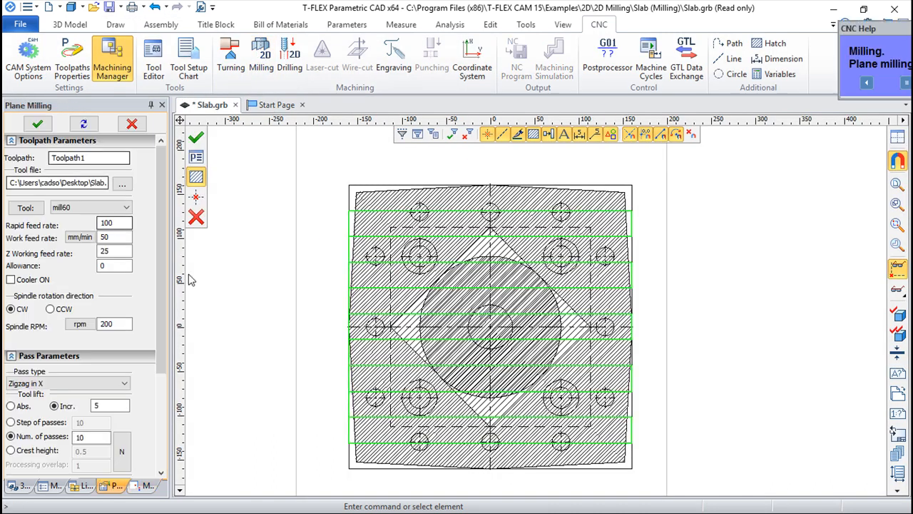
{"action": "scroll", "coordinate": [86, 321], "scroll_direction": "down", "scroll_amount": 5}
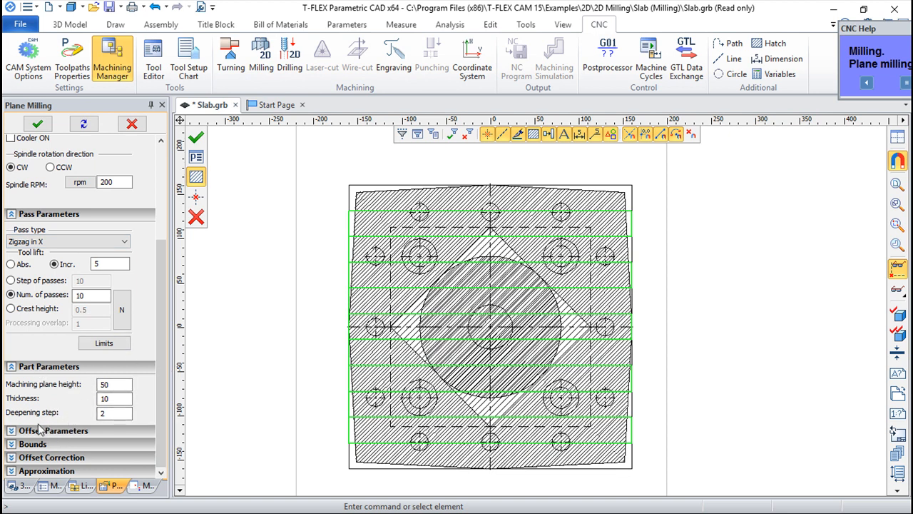
{"action": "left_click", "coordinate": [12, 432]}
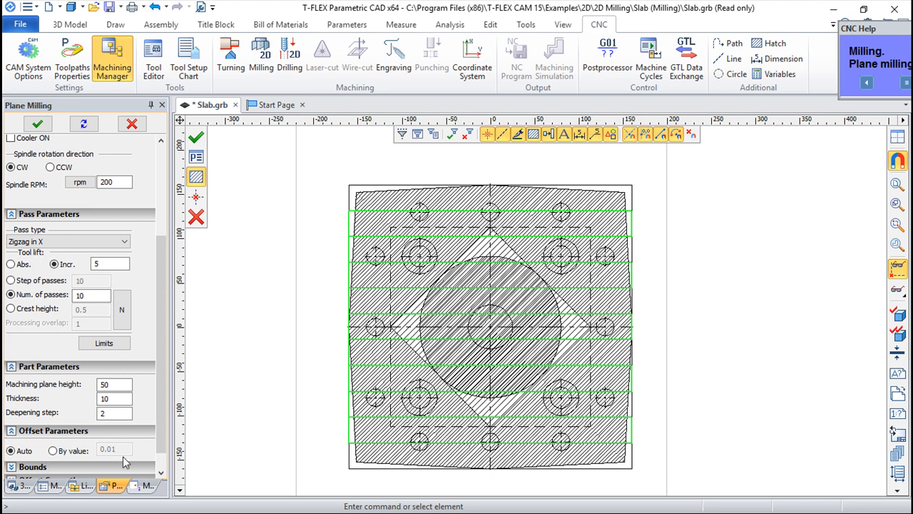
{"action": "scroll", "coordinate": [105, 442], "scroll_direction": "down", "scroll_amount": 1}
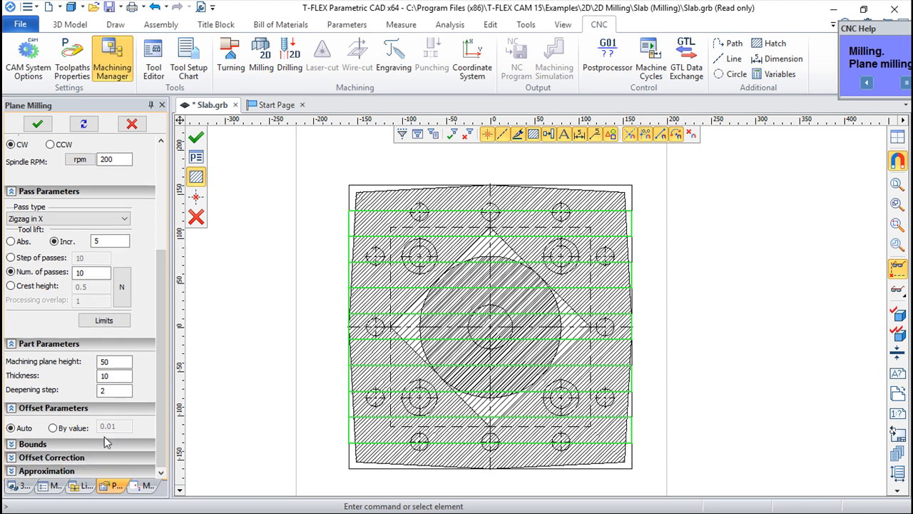
{"action": "left_click", "coordinate": [54, 428]}
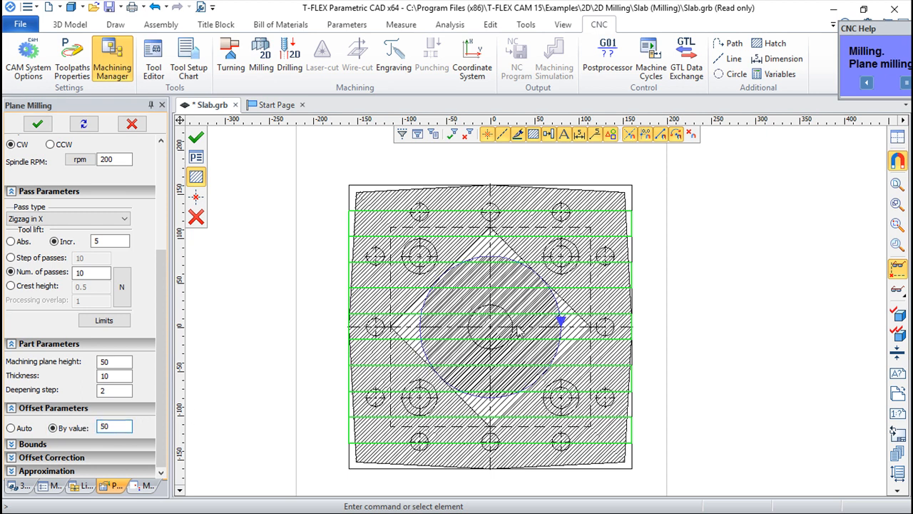
{"action": "left_click", "coordinate": [196, 137]}
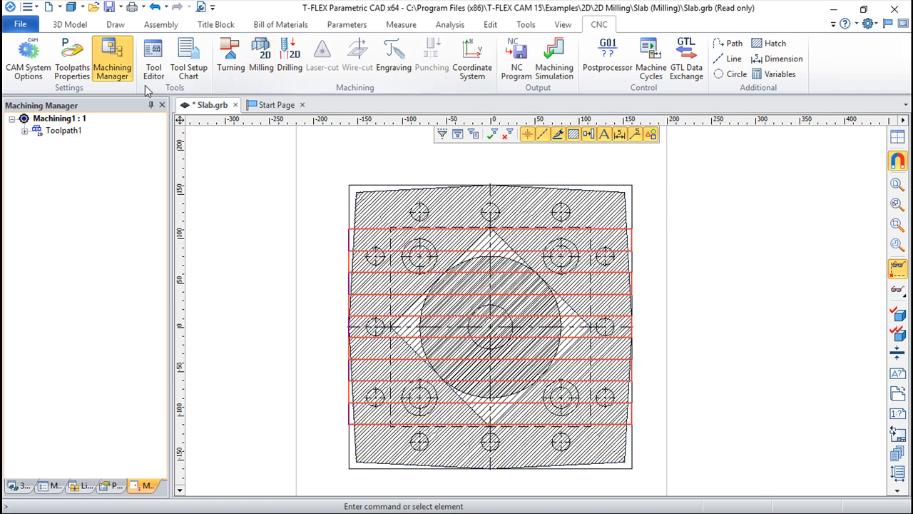
Reopen the plane milling toolpath, reset its offset value to 0 and switch the offset to Auto.
{"action": "double_click", "coordinate": [61, 131]}
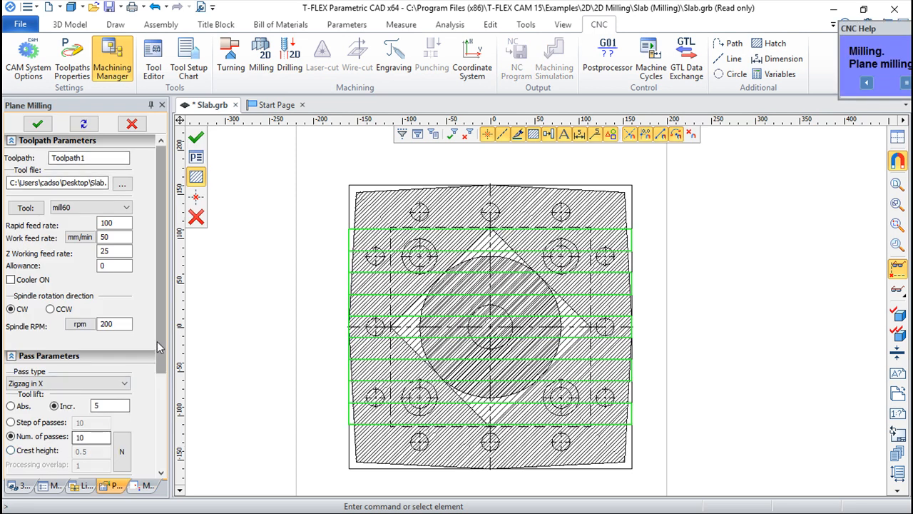
{"action": "scroll", "coordinate": [69, 454], "scroll_direction": "down", "scroll_amount": 5}
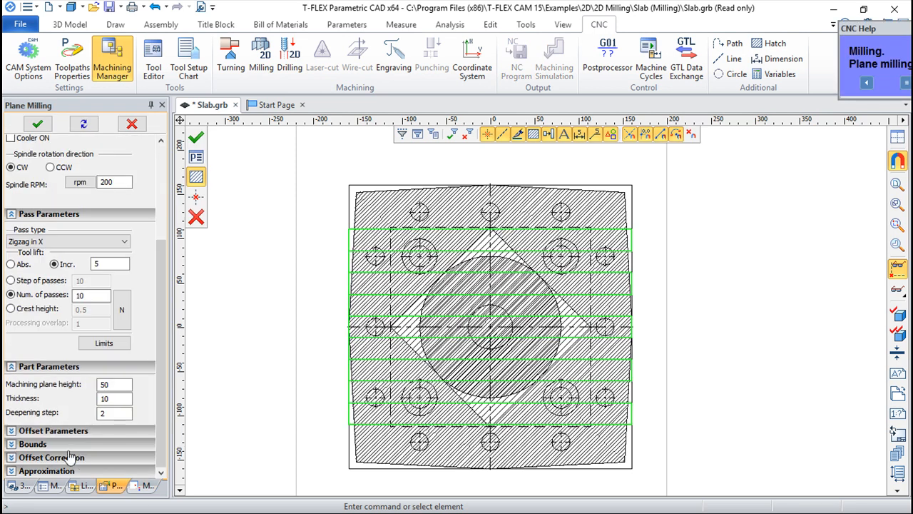
{"action": "left_click", "coordinate": [11, 431]}
{"action": "double_click", "coordinate": [100, 449]}
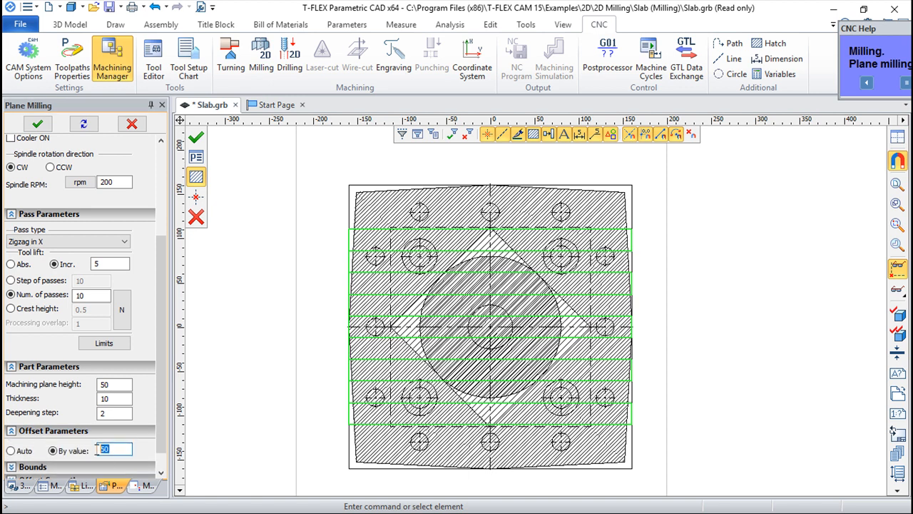
{"action": "type", "text": "0"}
{"action": "left_click", "coordinate": [11, 450]}
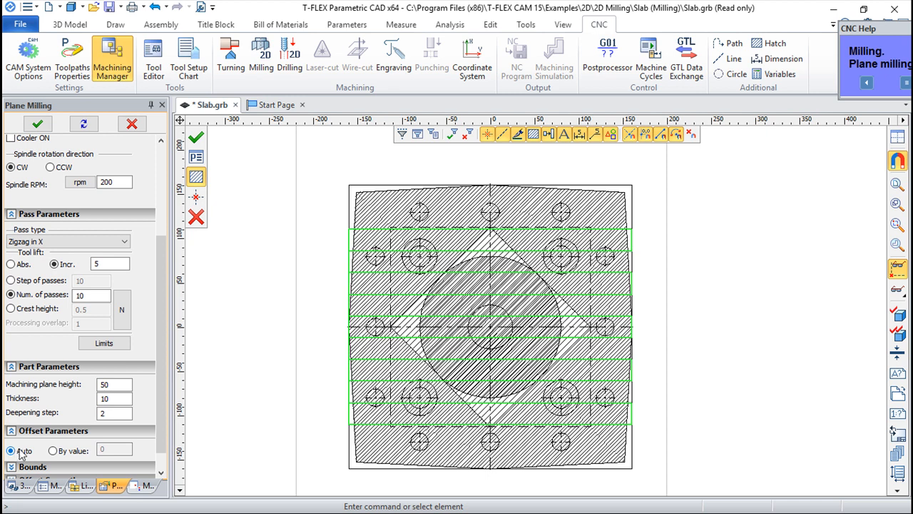
Enable the outer and inner bounds for the plane milling toolpath and apply the changes.
{"action": "scroll", "coordinate": [163, 394], "scroll_direction": "down", "scroll_amount": 1}
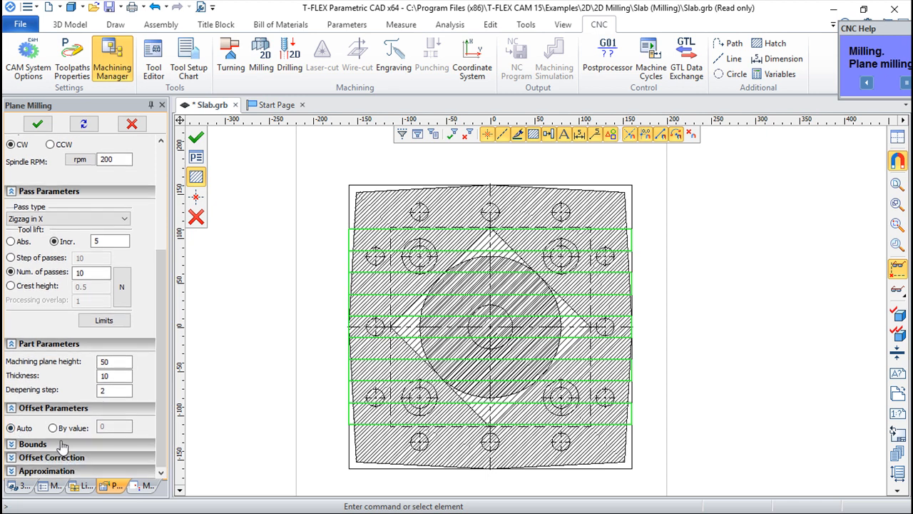
{"action": "left_click", "coordinate": [12, 445]}
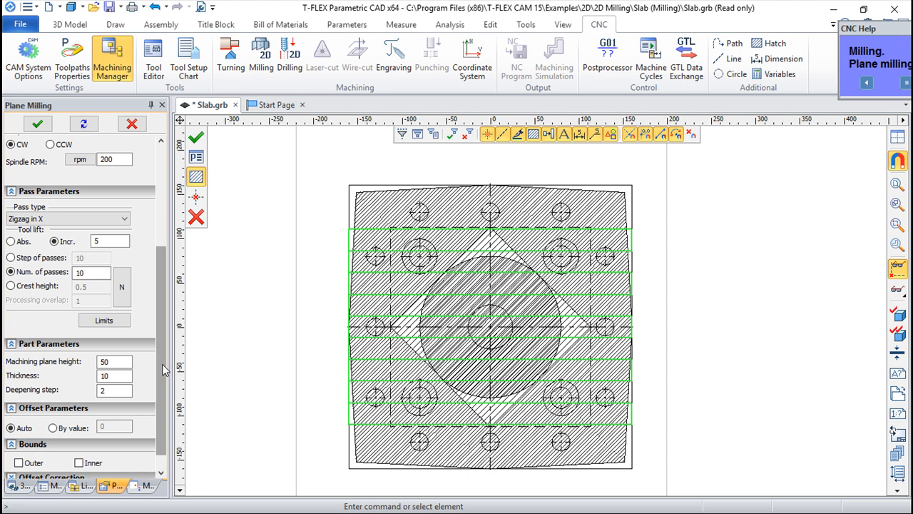
{"action": "scroll", "coordinate": [164, 369], "scroll_direction": "down", "scroll_amount": 1}
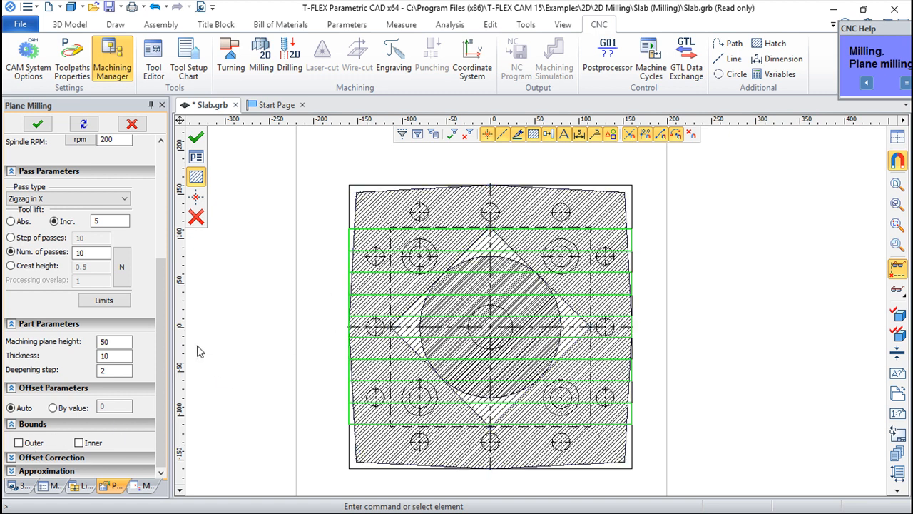
{"action": "left_click", "coordinate": [23, 445]}
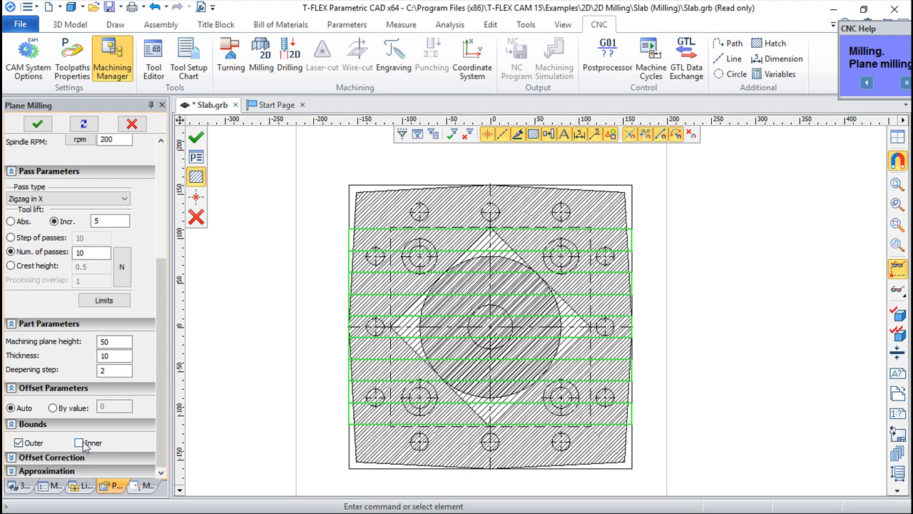
{"action": "left_click", "coordinate": [196, 137]}
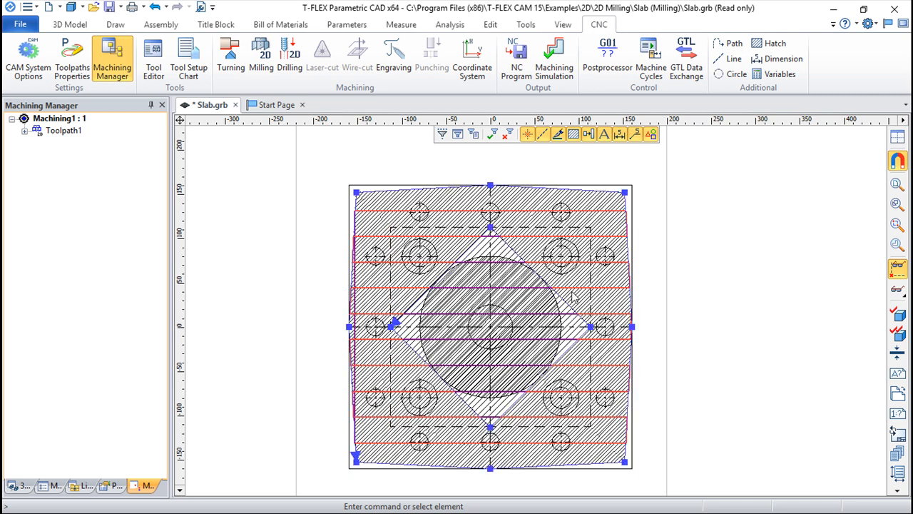
Inspect the bounded plane milling toolpath on the slab's 3D model in the machining simulation and exit the imitator.
{"action": "left_click", "coordinate": [554, 61]}
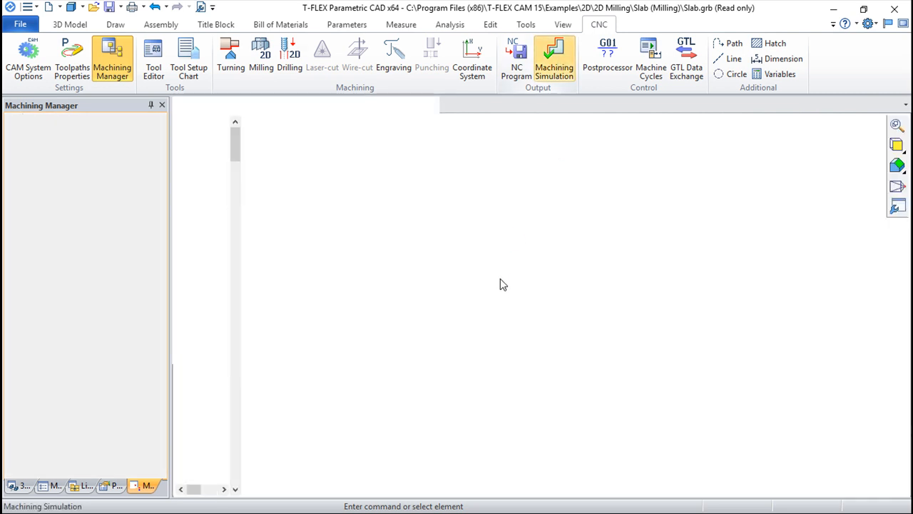
{"action": "scroll", "coordinate": [498, 280], "scroll_direction": "up", "scroll_amount": 4}
{"action": "left_click_drag", "start_coordinate": [592, 309], "coordinate": [576, 273]}
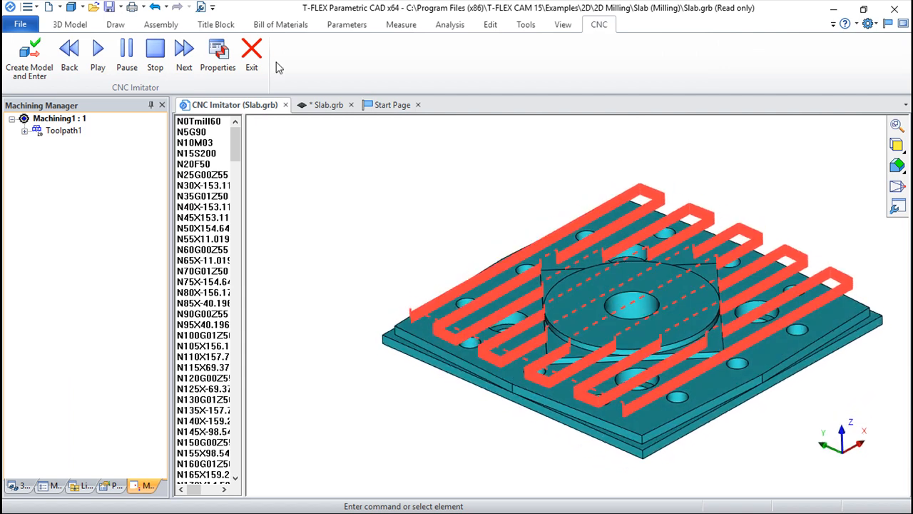
{"action": "left_click", "coordinate": [252, 57]}
Reopen the plane milling toolpath and disable its outer and inner bounds.
{"action": "double_click", "coordinate": [63, 131]}
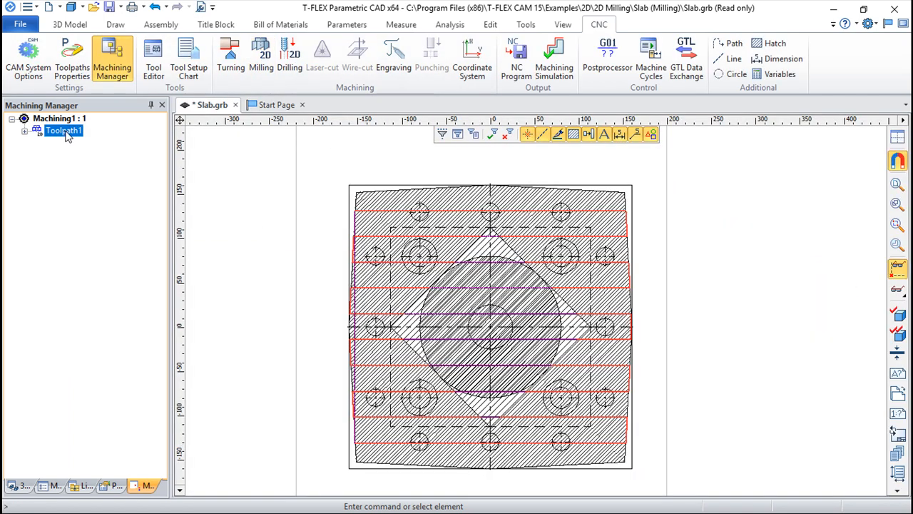
{"action": "scroll", "coordinate": [152, 299], "scroll_direction": "down", "scroll_amount": 3}
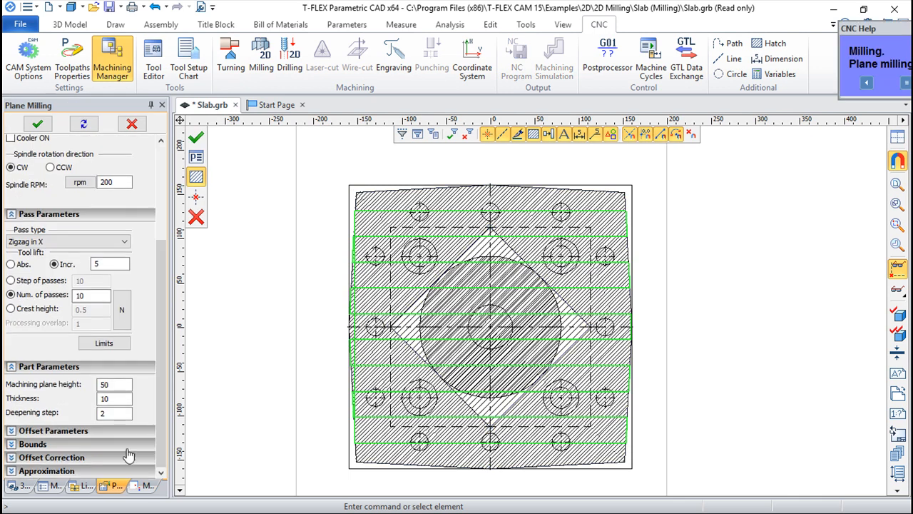
{"action": "left_click", "coordinate": [23, 446]}
{"action": "left_click", "coordinate": [19, 463]}
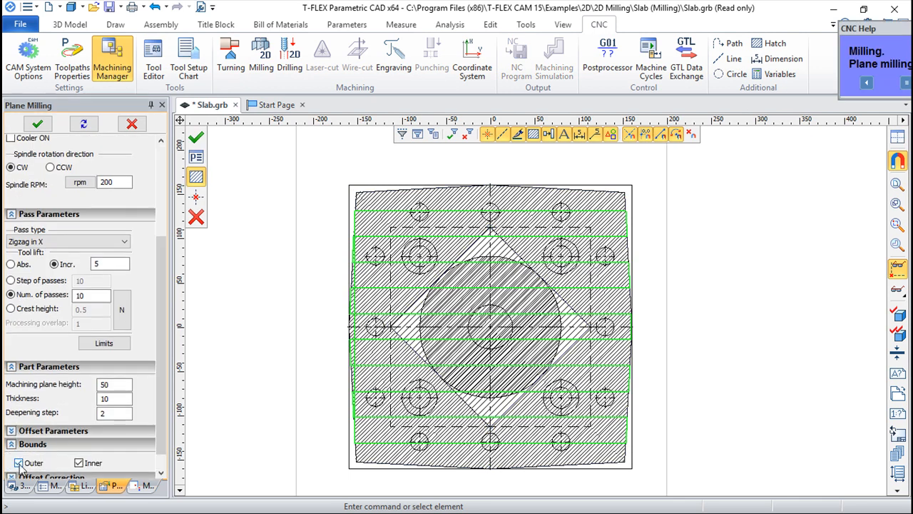
{"action": "scroll", "coordinate": [118, 446], "scroll_direction": "down", "scroll_amount": 1}
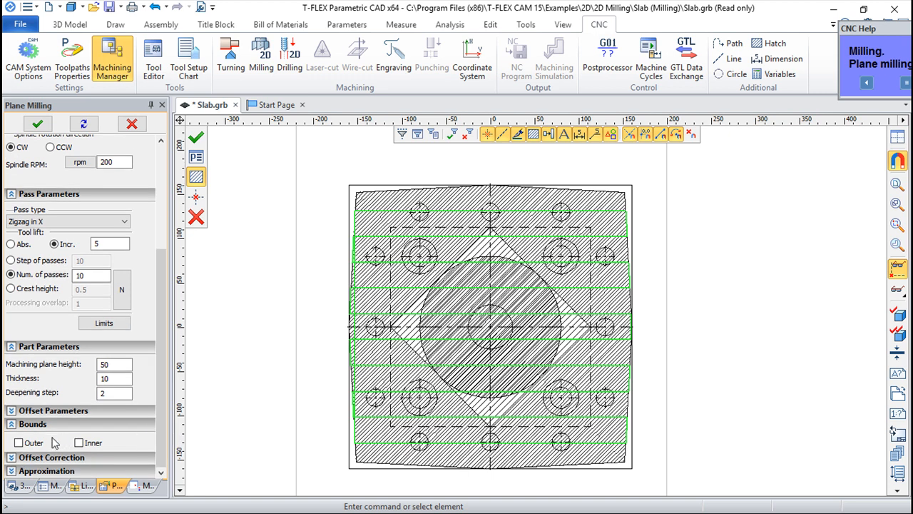
Expand the Offset Correction and Approximation parameters of the plane milling toolpath and review its settings.
{"action": "left_click", "coordinate": [11, 458]}
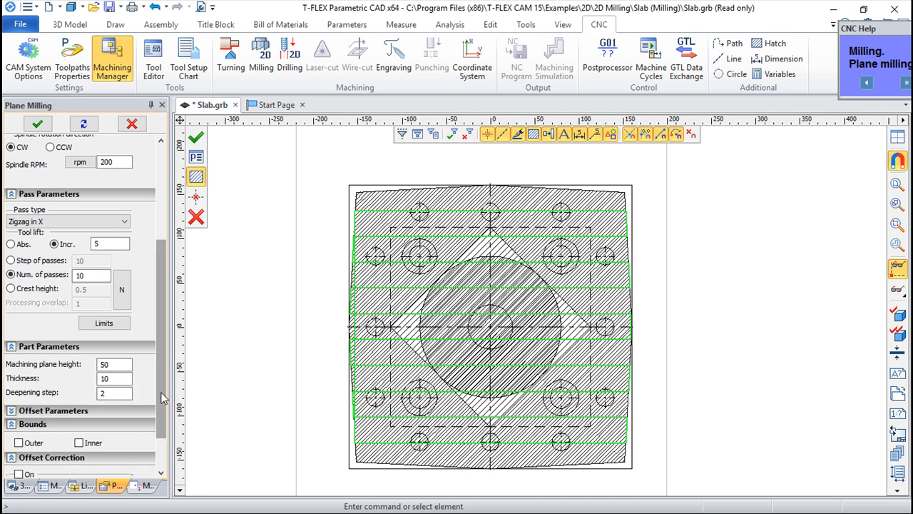
{"action": "scroll", "coordinate": [164, 400], "scroll_direction": "down", "scroll_amount": 3}
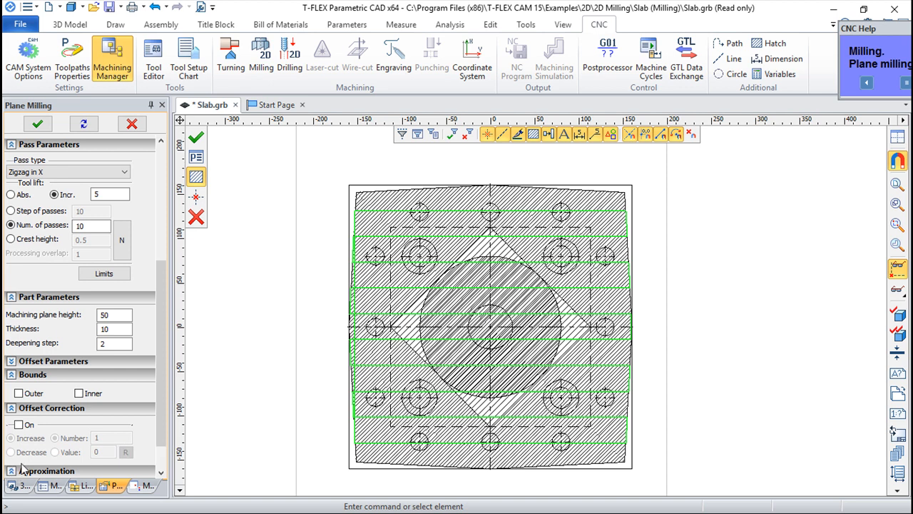
{"action": "left_click_drag", "start_coordinate": [159, 414], "coordinate": [161, 469]}
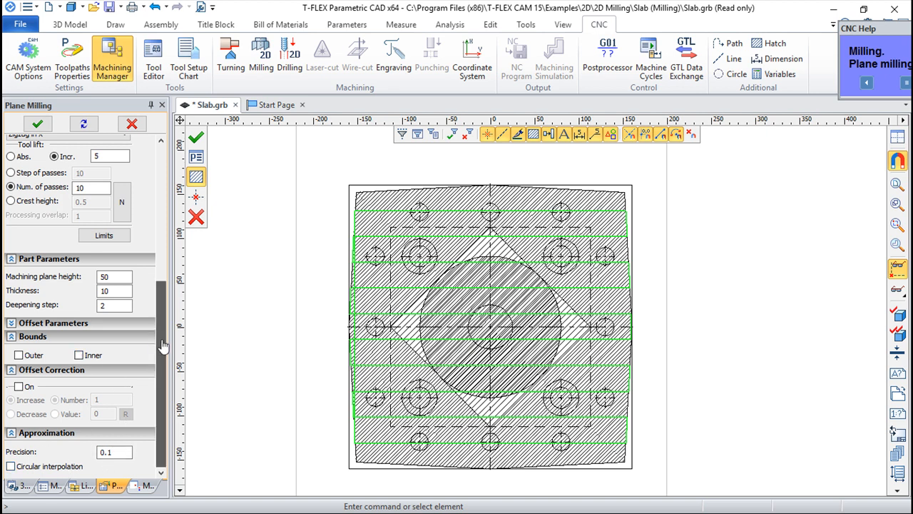
{"action": "scroll", "coordinate": [151, 339], "scroll_direction": "up", "scroll_amount": 5}
{"action": "scroll", "coordinate": [84, 312], "scroll_direction": "down", "scroll_amount": 3}
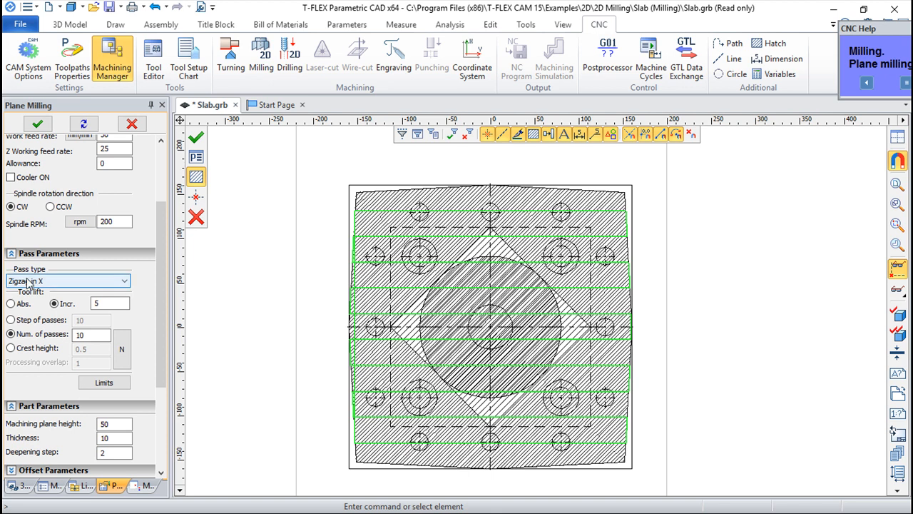
Change the plane milling pass type to Zigzag in Y and apply the toolpath changes.
{"action": "left_click", "coordinate": [126, 280]}
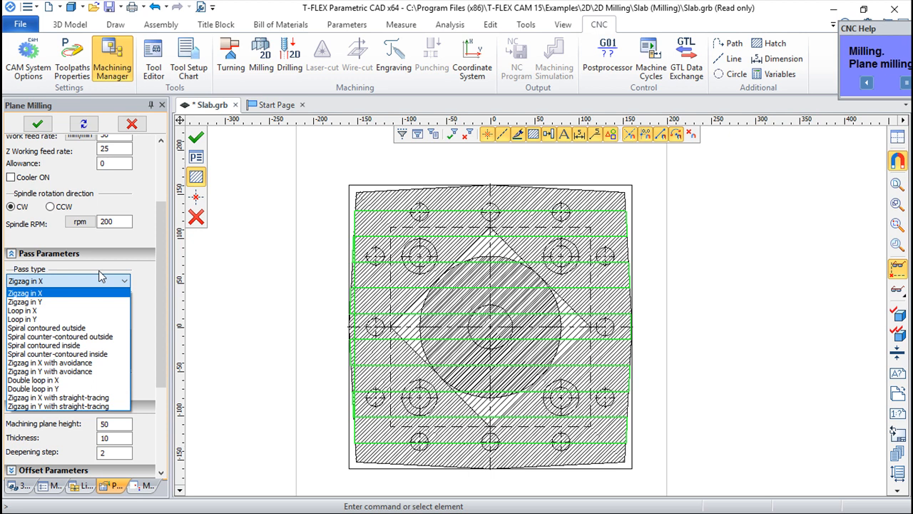
{"action": "left_click", "coordinate": [44, 303]}
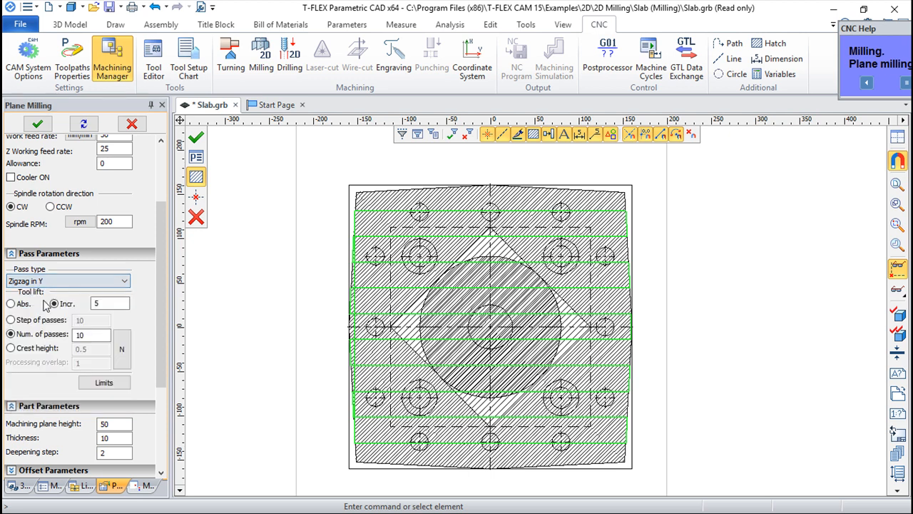
{"action": "left_click", "coordinate": [197, 138]}
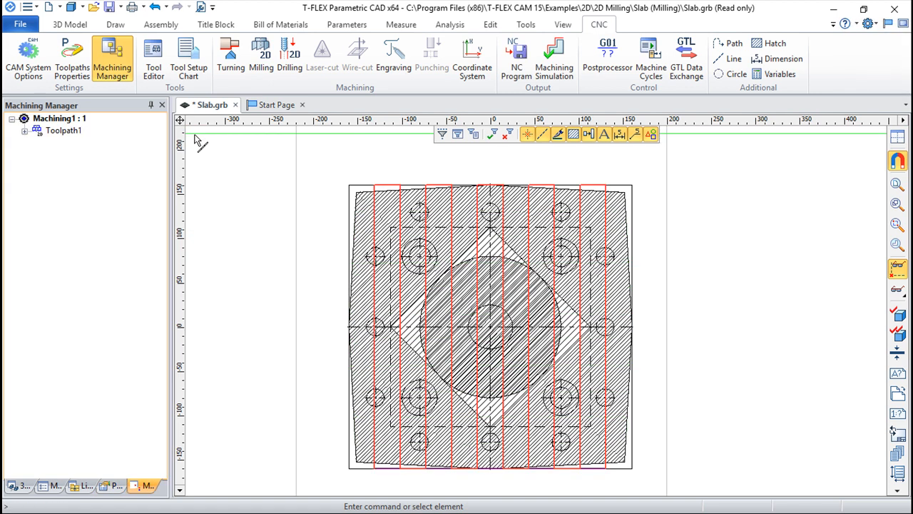
Reopen the plane milling toolpath, change its pass type to Loop in X and apply the changes.
{"action": "double_click", "coordinate": [61, 132]}
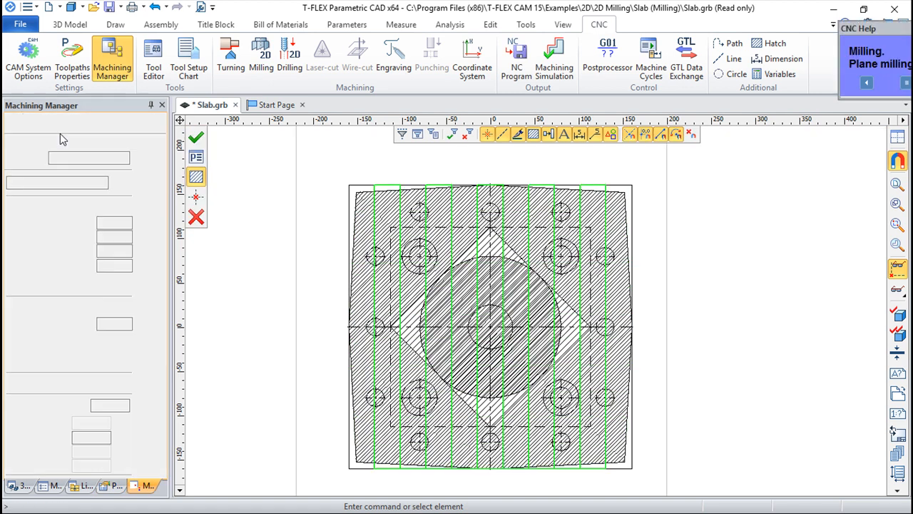
{"action": "left_click", "coordinate": [124, 385]}
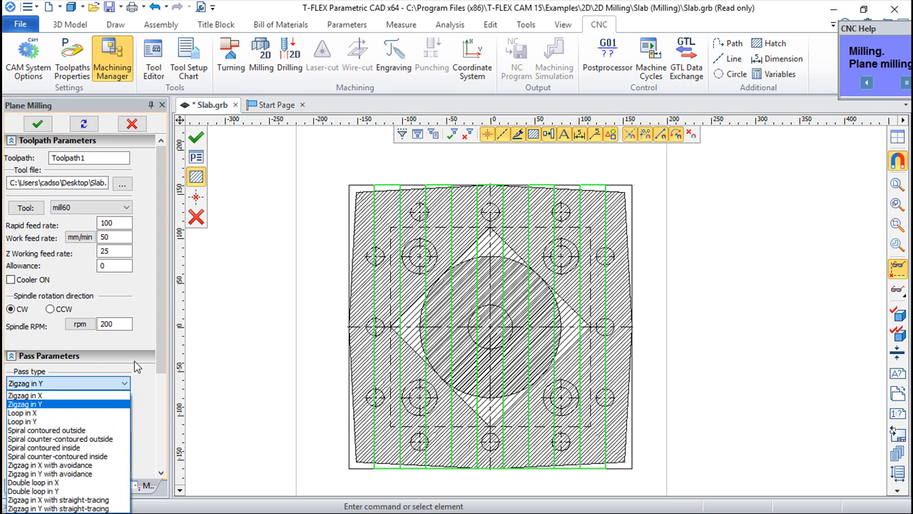
{"action": "left_click", "coordinate": [32, 414]}
{"action": "left_click", "coordinate": [196, 138]}
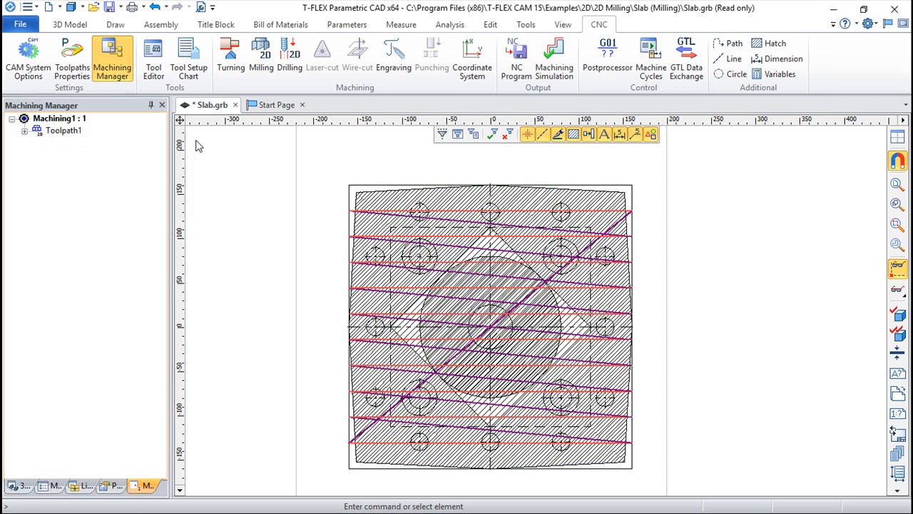
Run the machining simulation of the Loop in X toolpath on the slab's 3D model and exit the imitator.
{"action": "left_click", "coordinate": [555, 64]}
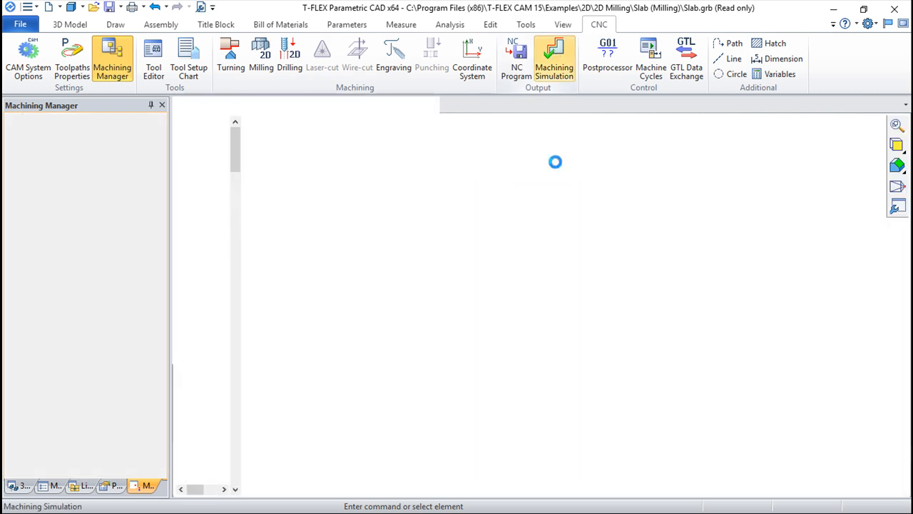
{"action": "scroll", "coordinate": [570, 269], "scroll_direction": "up", "scroll_amount": 5}
{"action": "left_click_drag", "start_coordinate": [611, 362], "coordinate": [628, 409]}
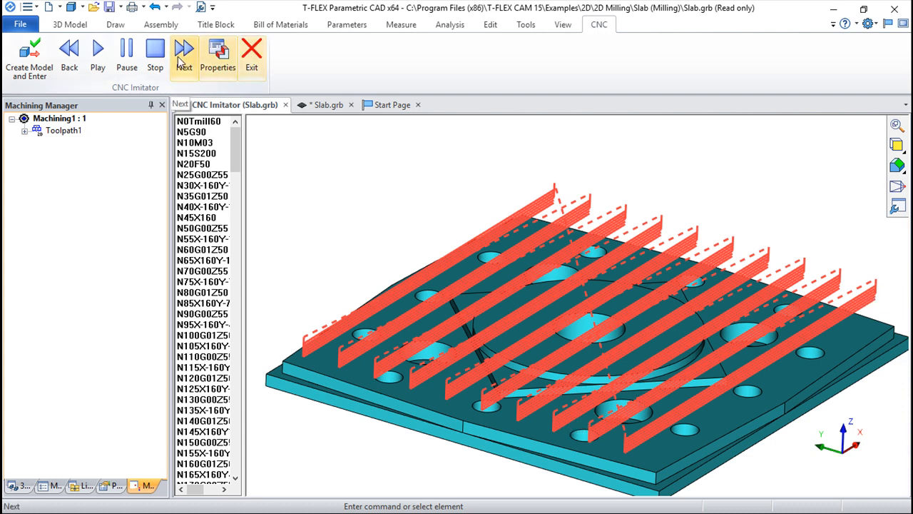
{"action": "left_click", "coordinate": [98, 53]}
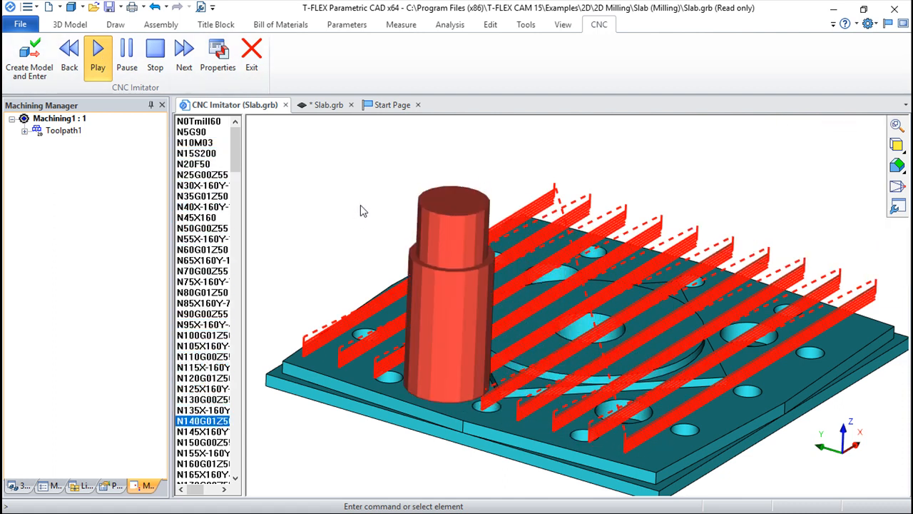
{"action": "left_click", "coordinate": [251, 54]}
Reopen the plane milling toolpath, change its pass type to Spiral contoured outside and apply the changes.
{"action": "double_click", "coordinate": [64, 131]}
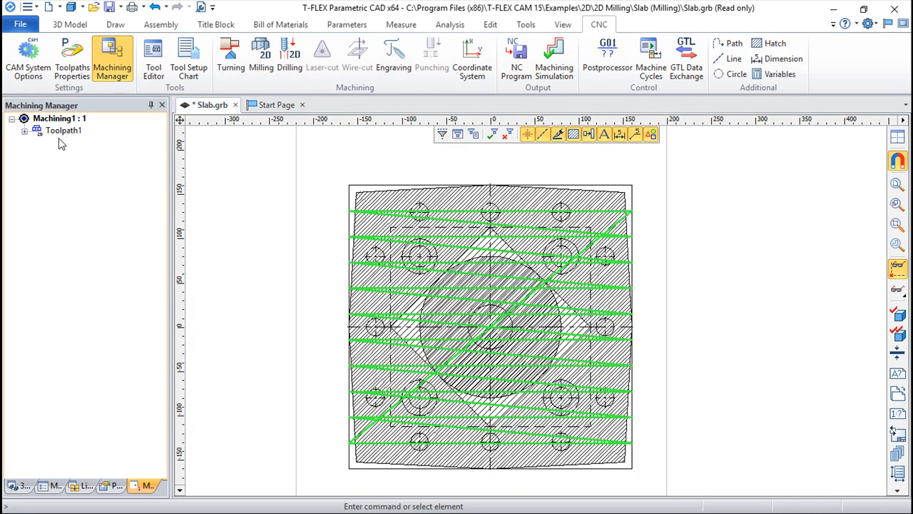
{"action": "left_click", "coordinate": [120, 384]}
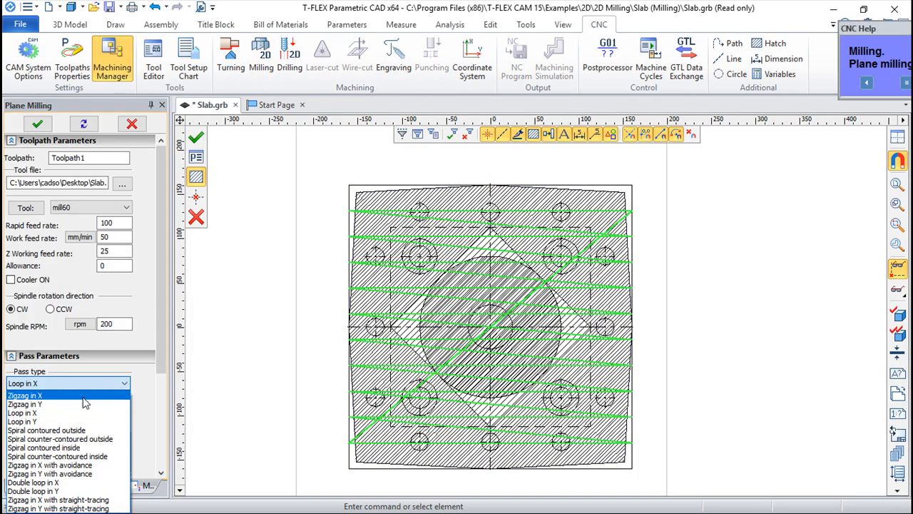
{"action": "left_click", "coordinate": [60, 431]}
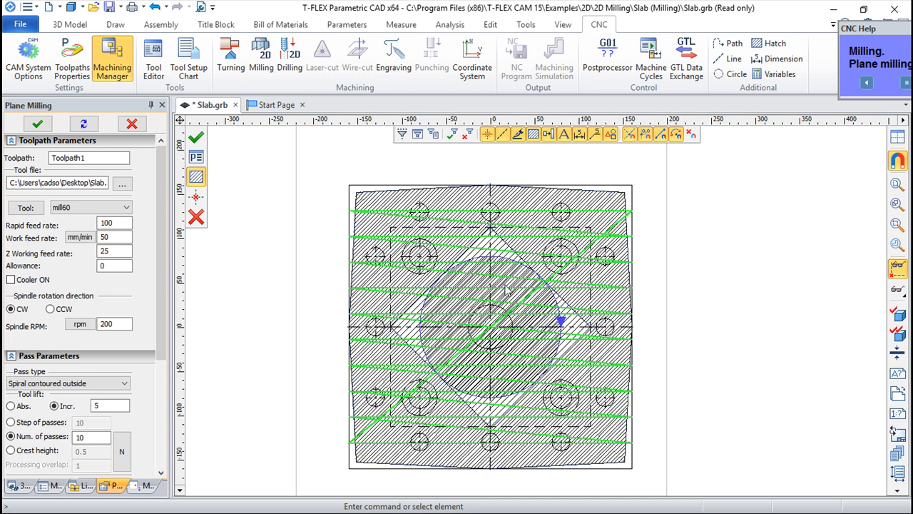
{"action": "left_click", "coordinate": [198, 136]}
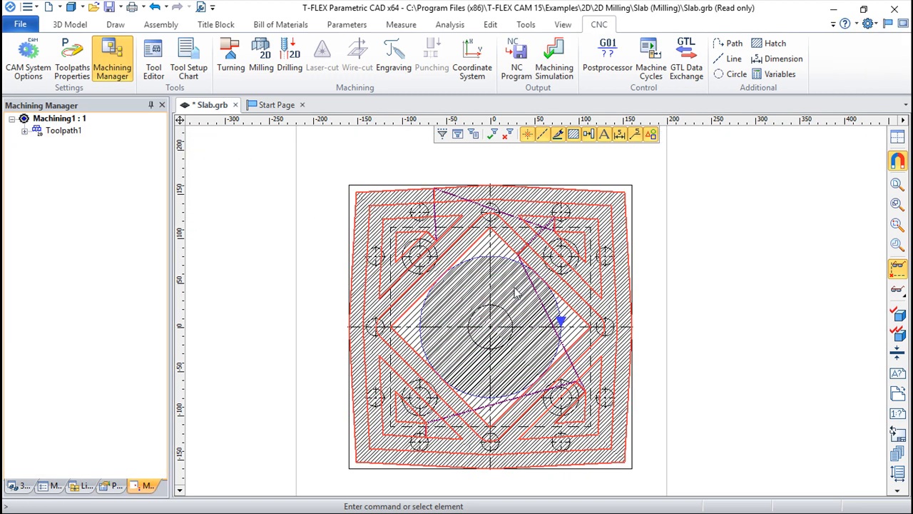
Run the machining simulation of the Spiral contoured outside toolpath and exit the imitator.
{"action": "left_click", "coordinate": [554, 59]}
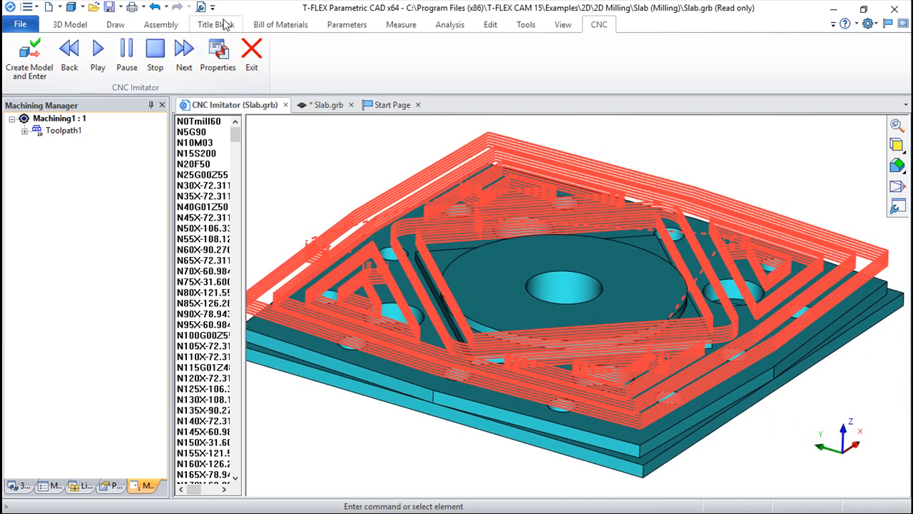
{"action": "left_click", "coordinate": [98, 57]}
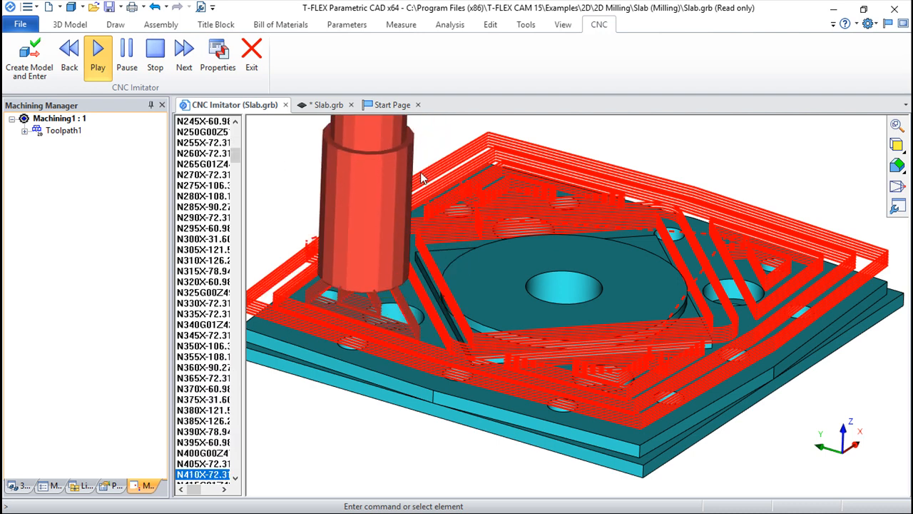
{"action": "left_click", "coordinate": [252, 50]}
Reopen the plane milling toolpath, change its pass type to Spiral contoured inside and apply the changes.
{"action": "double_click", "coordinate": [58, 130]}
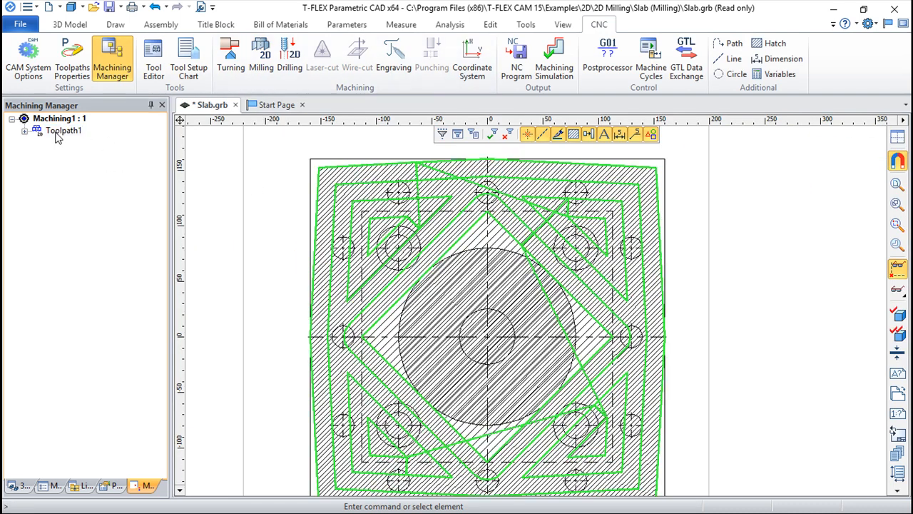
{"action": "scroll", "coordinate": [161, 311], "scroll_direction": "down", "scroll_amount": 5}
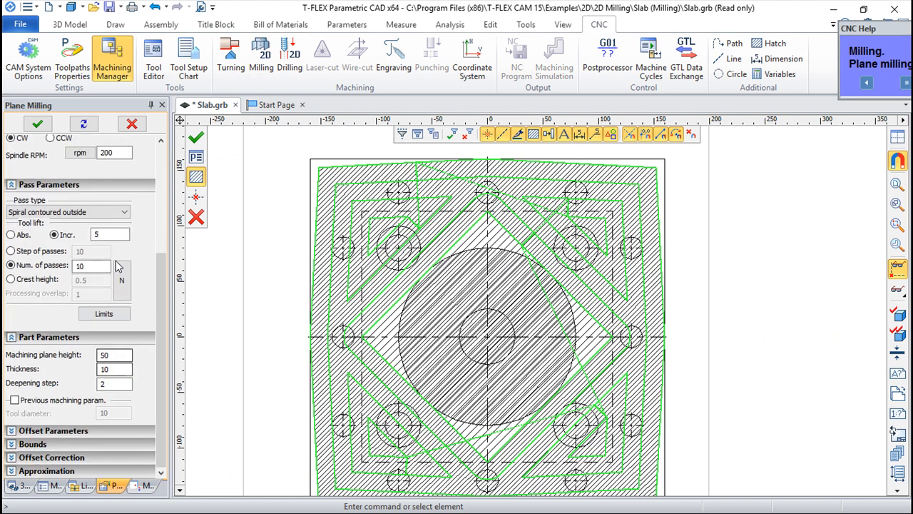
{"action": "left_click", "coordinate": [122, 214]}
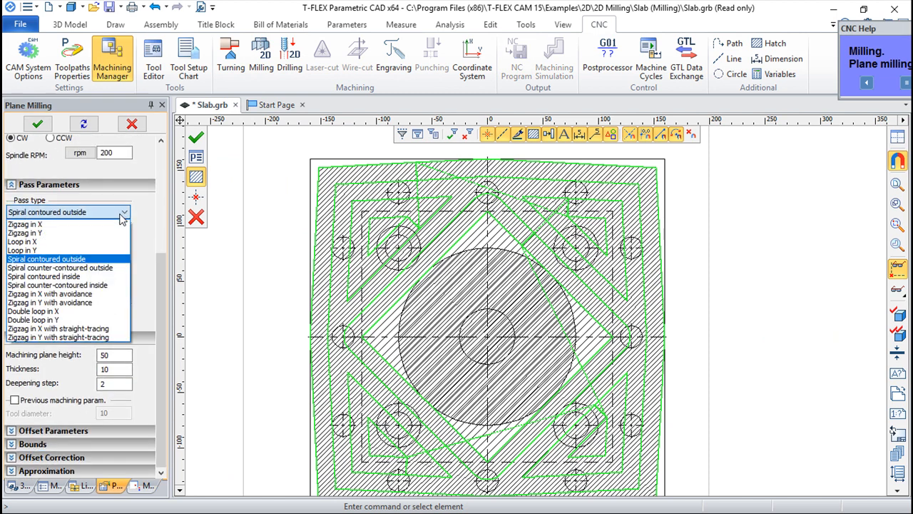
{"action": "left_click", "coordinate": [59, 276]}
{"action": "left_click", "coordinate": [196, 138]}
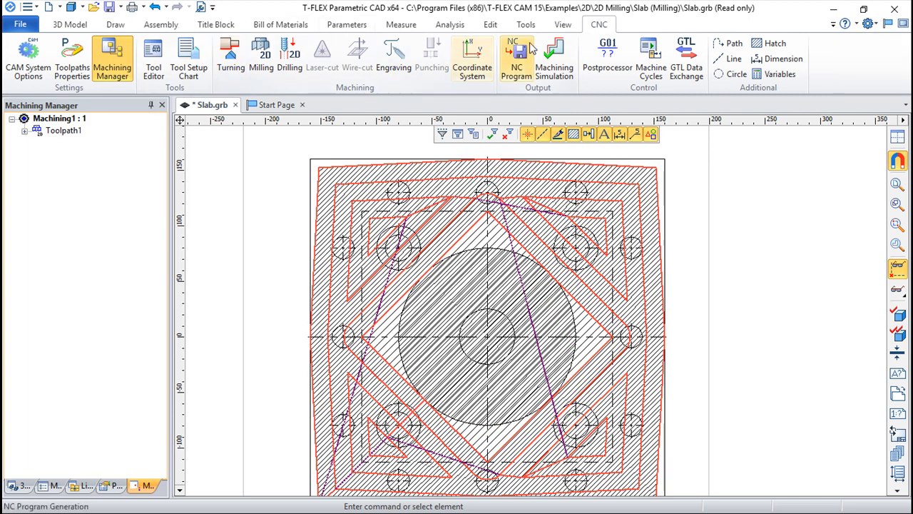
Run the machining simulation of the Spiral contoured inside toolpath on the slab's 3D model and exit the imitator.
{"action": "left_click", "coordinate": [555, 64]}
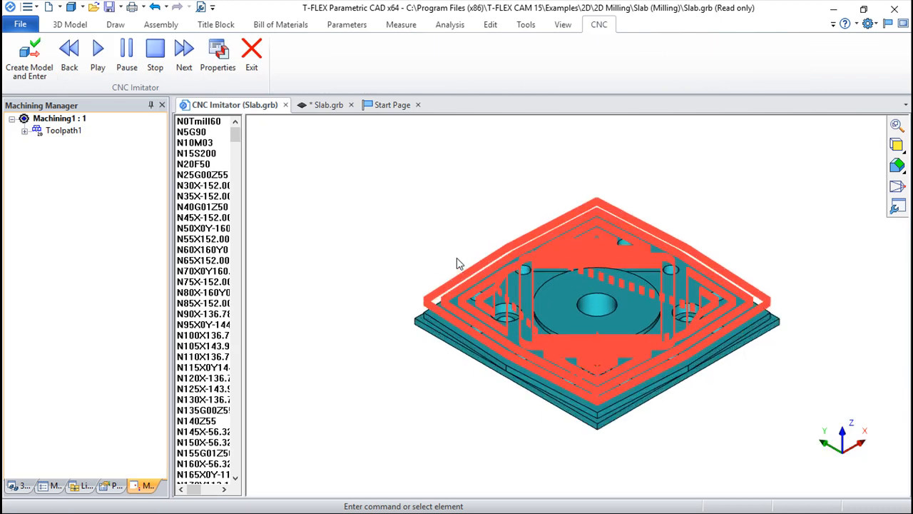
{"action": "scroll", "coordinate": [458, 263], "scroll_direction": "up", "scroll_amount": 2}
{"action": "left_click_drag", "start_coordinate": [563, 388], "coordinate": [647, 389]}
{"action": "scroll", "coordinate": [612, 345], "scroll_direction": "up", "scroll_amount": 2}
{"action": "middle_click_drag", "start_coordinate": [614, 326], "coordinate": [531, 298]}
{"action": "left_click", "coordinate": [97, 50]}
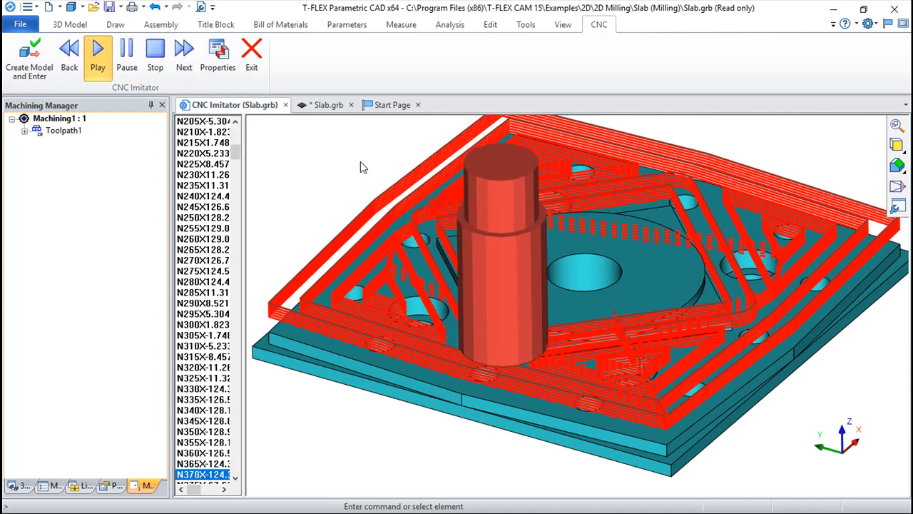
{"action": "left_click", "coordinate": [251, 54]}
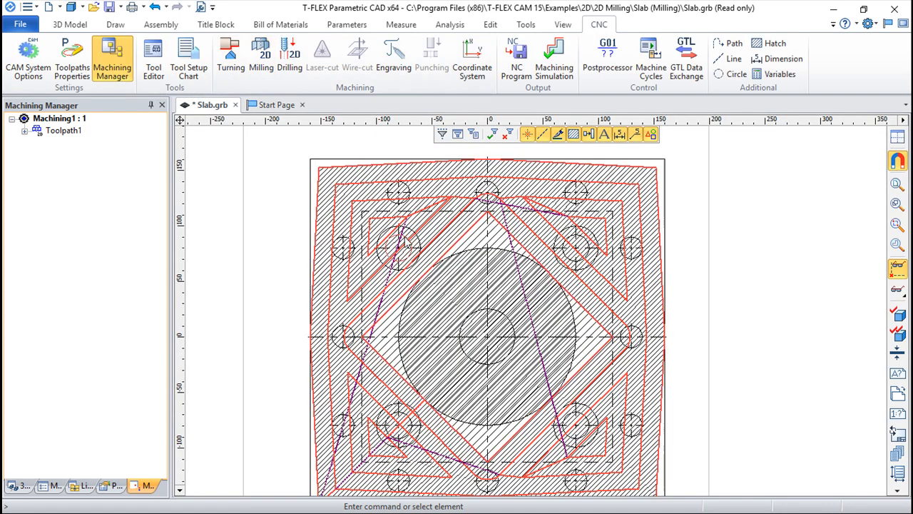
Reopen the plane milling toolpath, change its pass type to Zigzag in X with avoidance and apply the changes.
{"action": "left_click", "coordinate": [63, 131]}
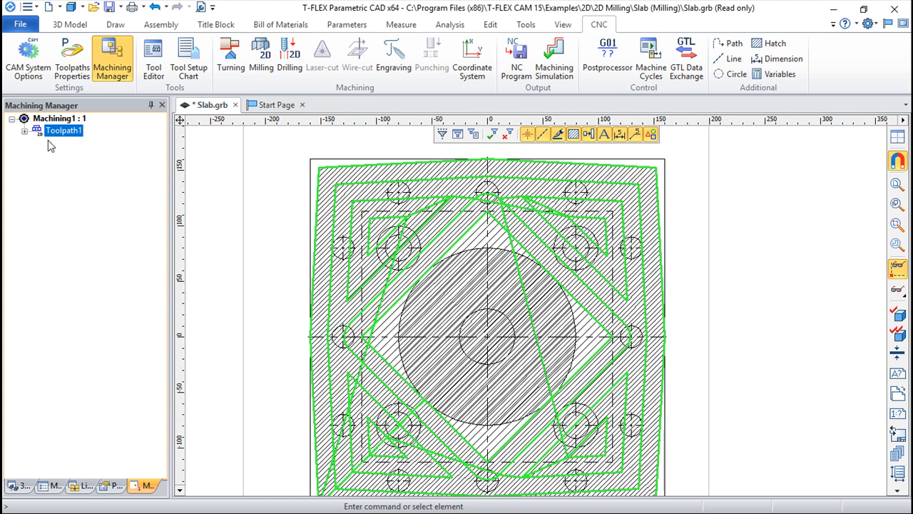
{"action": "double_click", "coordinate": [57, 135]}
{"action": "scroll", "coordinate": [164, 312], "scroll_direction": "down", "scroll_amount": 5}
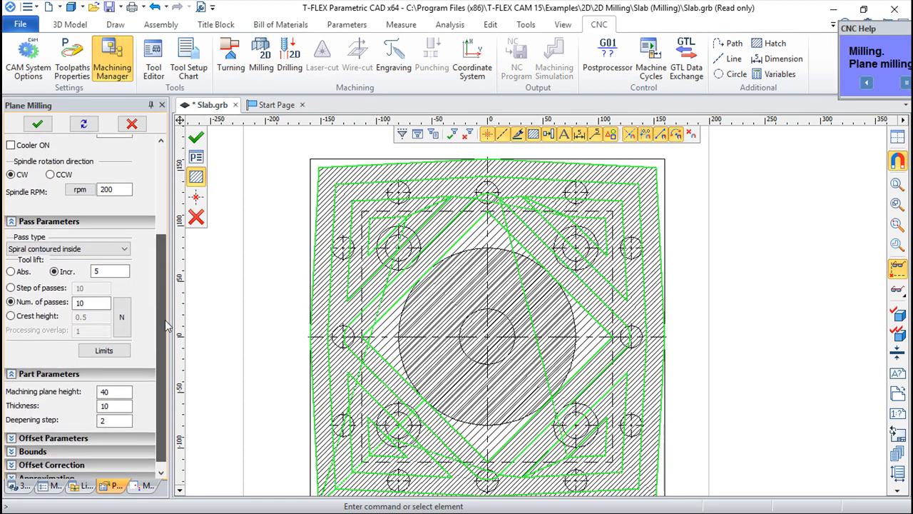
{"action": "left_click", "coordinate": [122, 249]}
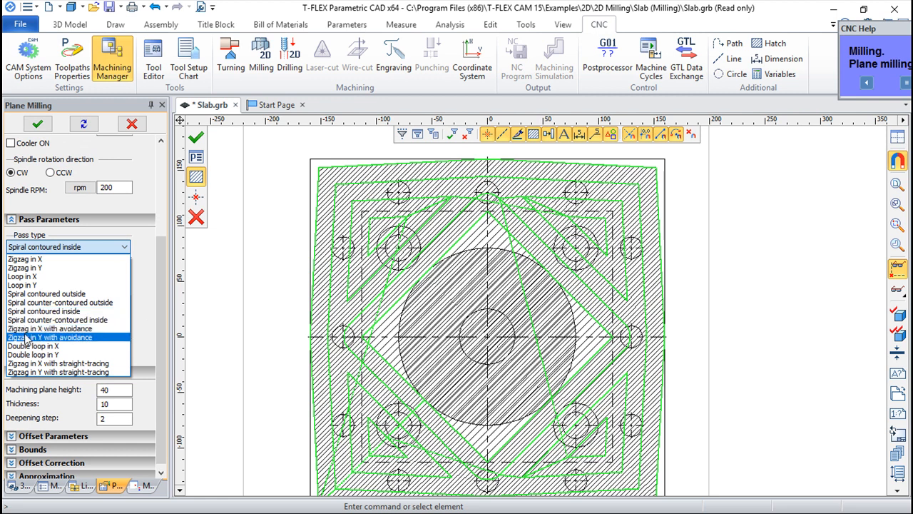
{"action": "left_click", "coordinate": [67, 330]}
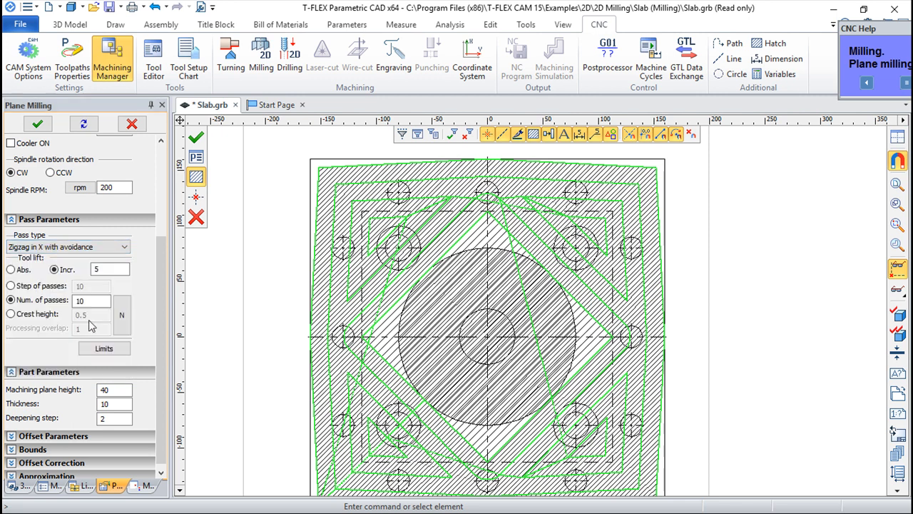
{"action": "left_click", "coordinate": [199, 136]}
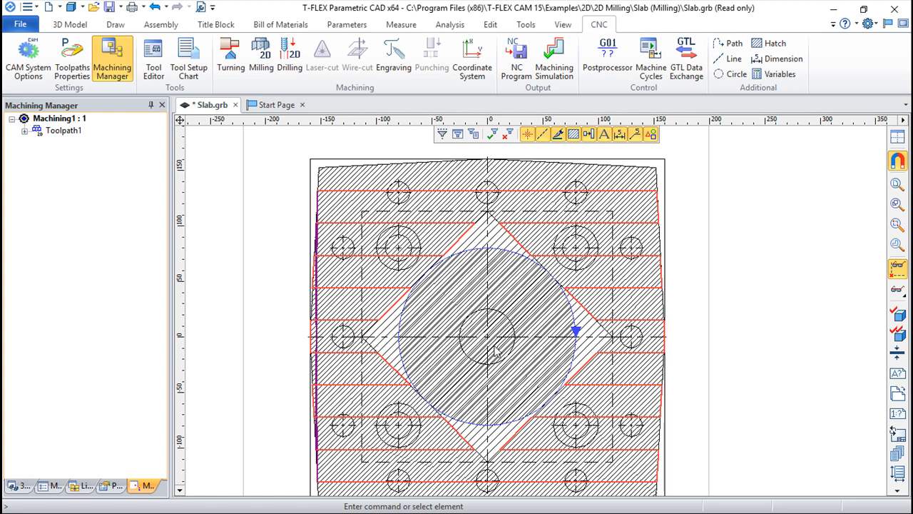
Run the machining simulation of the Zigzag in X with avoidance toolpath on the slab's 3D model and exit the imitator.
{"action": "left_click", "coordinate": [554, 60]}
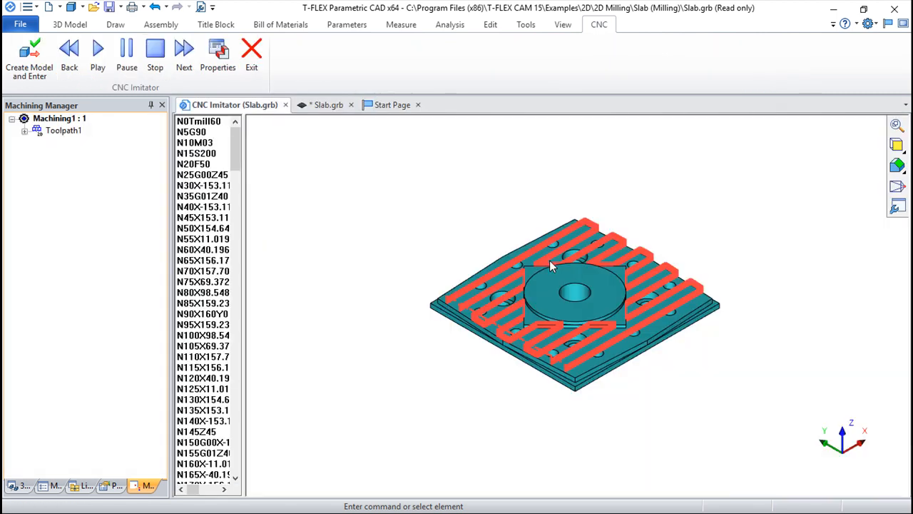
{"action": "scroll", "coordinate": [549, 260], "scroll_direction": "up", "scroll_amount": 5}
{"action": "left_click_drag", "start_coordinate": [594, 327], "coordinate": [687, 336]}
{"action": "scroll", "coordinate": [636, 314], "scroll_direction": "up", "scroll_amount": 2}
{"action": "middle_click_drag", "start_coordinate": [639, 294], "coordinate": [618, 272]}
{"action": "scroll", "coordinate": [641, 276], "scroll_direction": "up", "scroll_amount": 1}
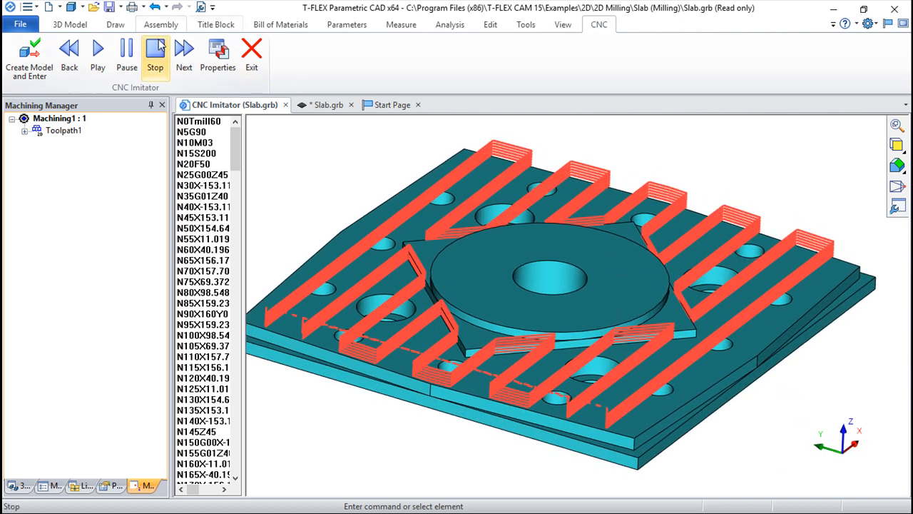
{"action": "left_click", "coordinate": [98, 50]}
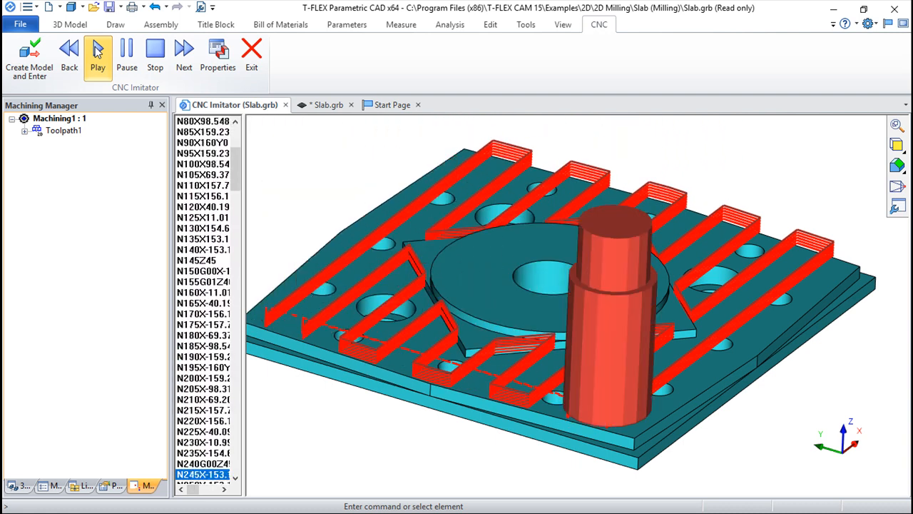
{"action": "left_click", "coordinate": [251, 50]}
Reopen the plane milling toolpath, change its pass type to Double loop in X and apply the changes.
{"action": "double_click", "coordinate": [65, 132]}
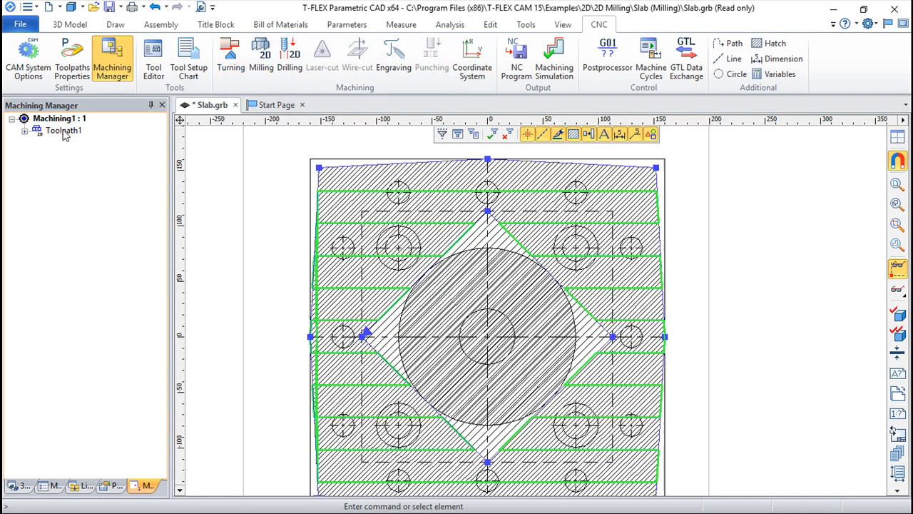
{"action": "scroll", "coordinate": [127, 383], "scroll_direction": "down", "scroll_amount": 4}
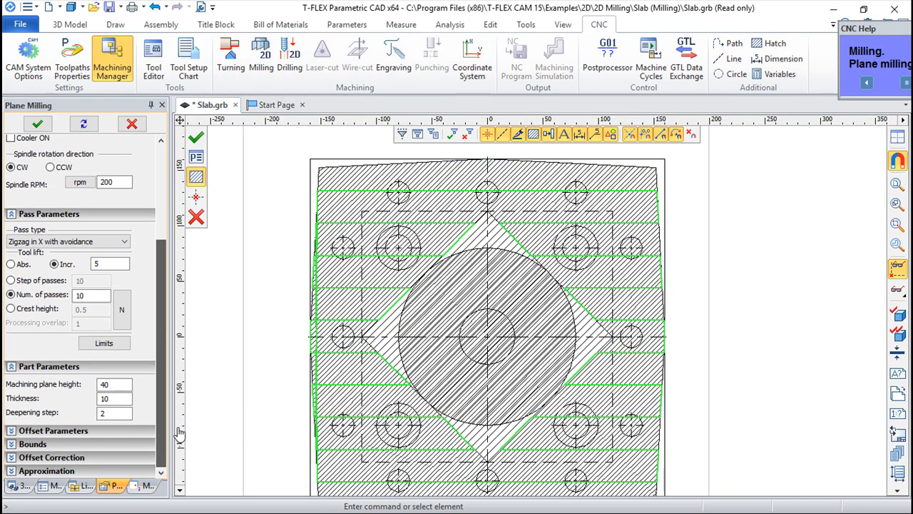
{"action": "left_click", "coordinate": [123, 243]}
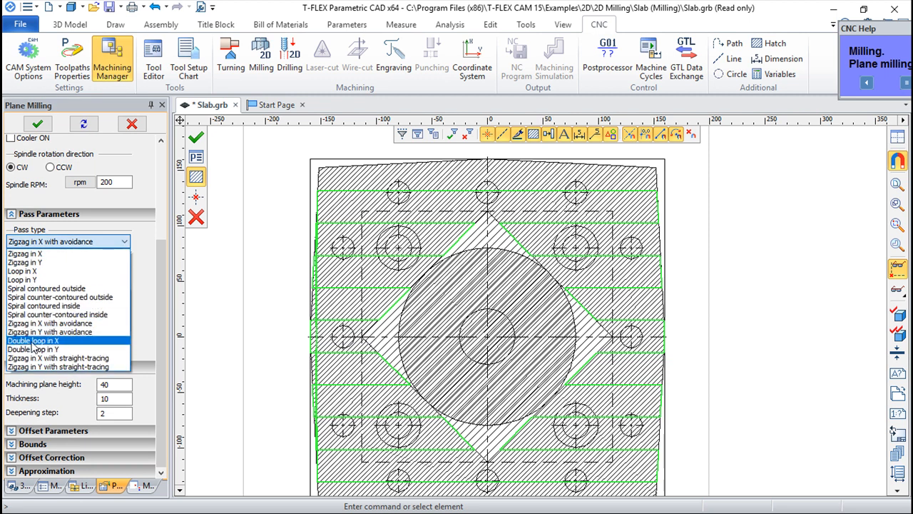
{"action": "left_click", "coordinate": [33, 341]}
{"action": "left_click", "coordinate": [197, 138]}
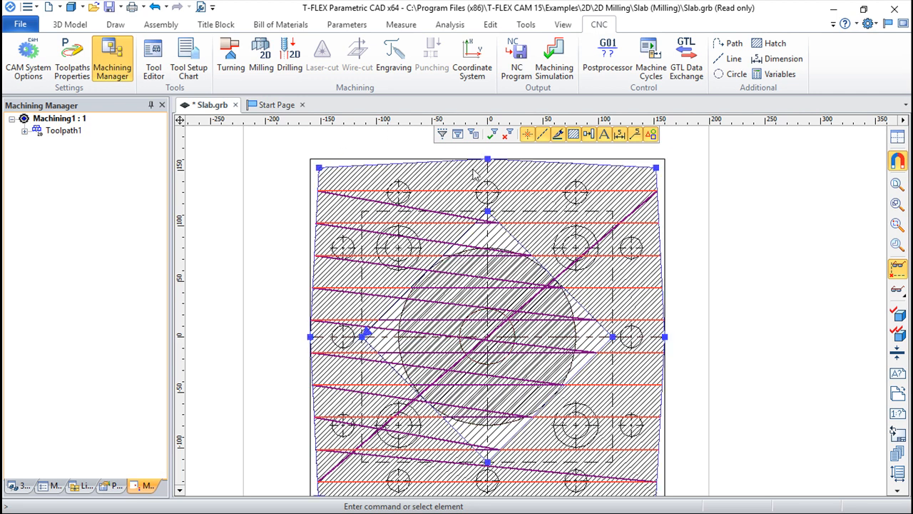
Inspect the Double loop in X passes on the slab's 3D model in the machining simulation and exit the imitator.
{"action": "left_click", "coordinate": [554, 60]}
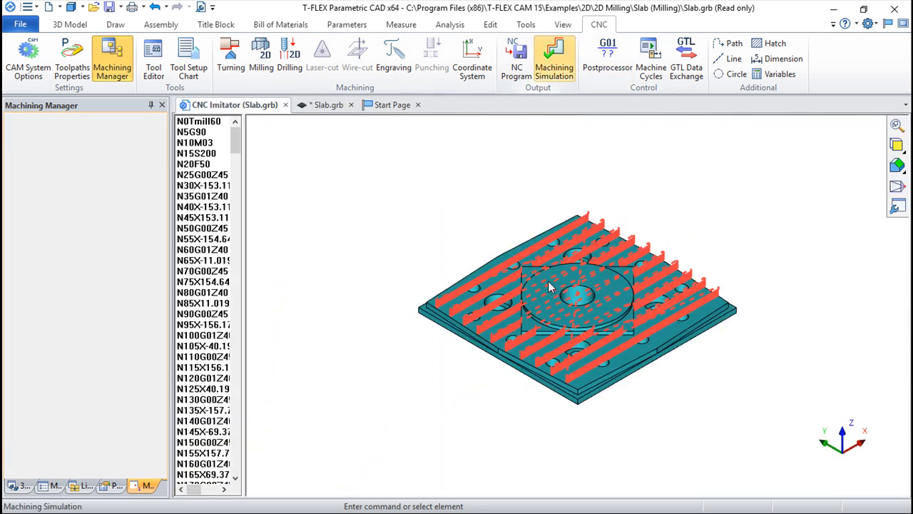
{"action": "scroll", "coordinate": [547, 277], "scroll_direction": "up", "scroll_amount": 3}
{"action": "left_click_drag", "start_coordinate": [610, 374], "coordinate": [645, 361]}
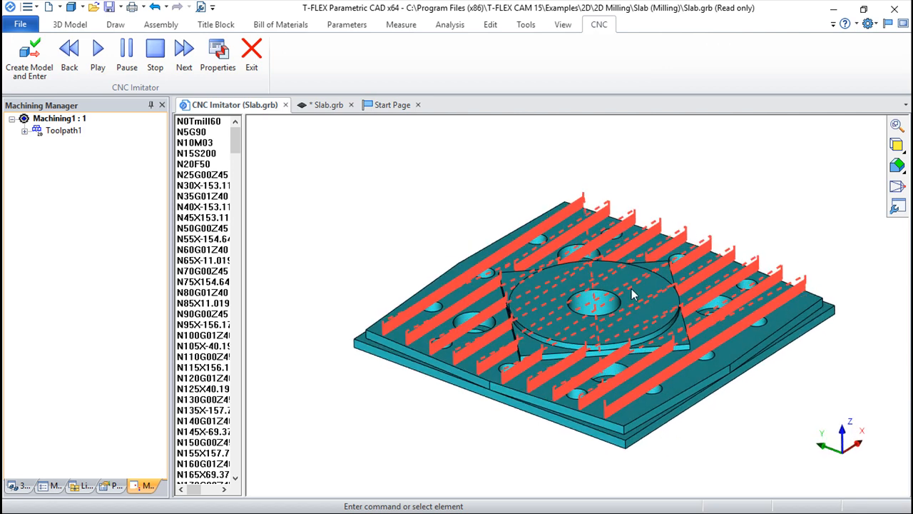
{"action": "left_click", "coordinate": [251, 50]}
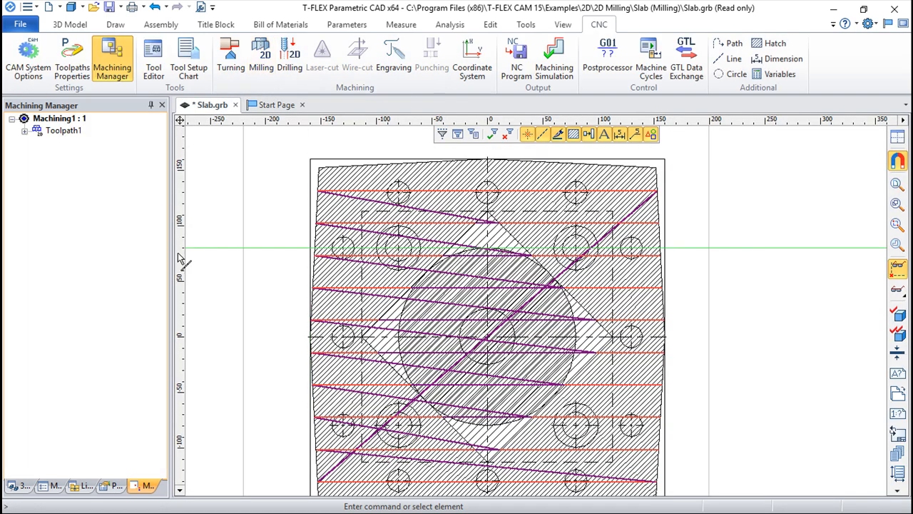
Reopen the plane milling toolpath, change its pass type to Zigzag in X with straight-tracing and apply the changes.
{"action": "double_click", "coordinate": [65, 131]}
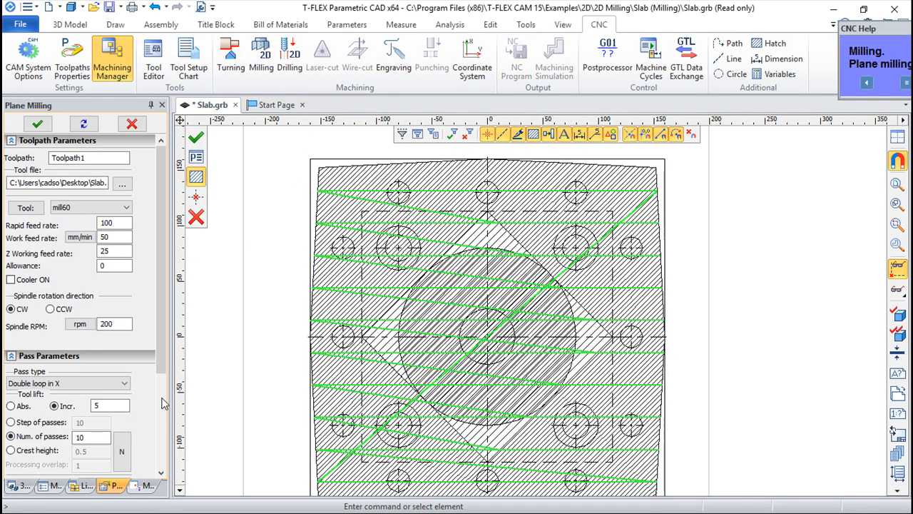
{"action": "left_click_drag", "start_coordinate": [162, 346], "coordinate": [162, 440]}
{"action": "left_click", "coordinate": [96, 241]}
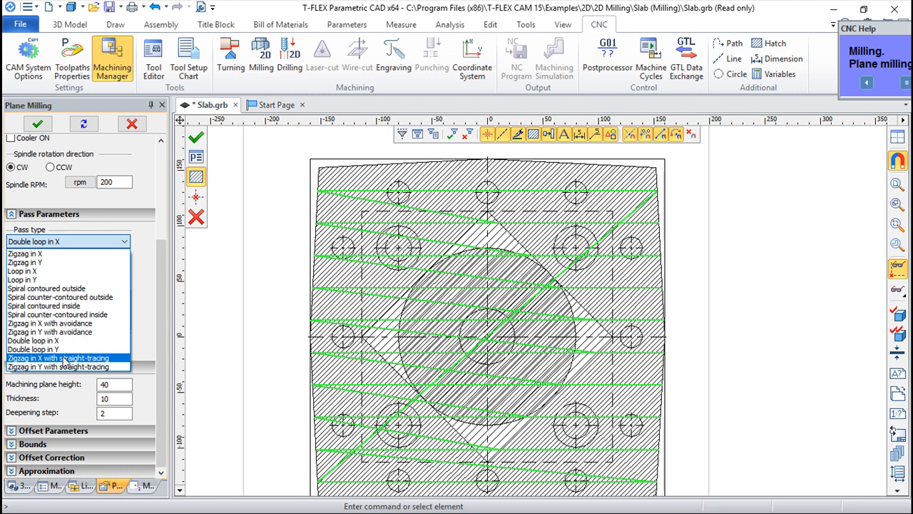
{"action": "left_click", "coordinate": [64, 358]}
{"action": "left_click", "coordinate": [196, 137]}
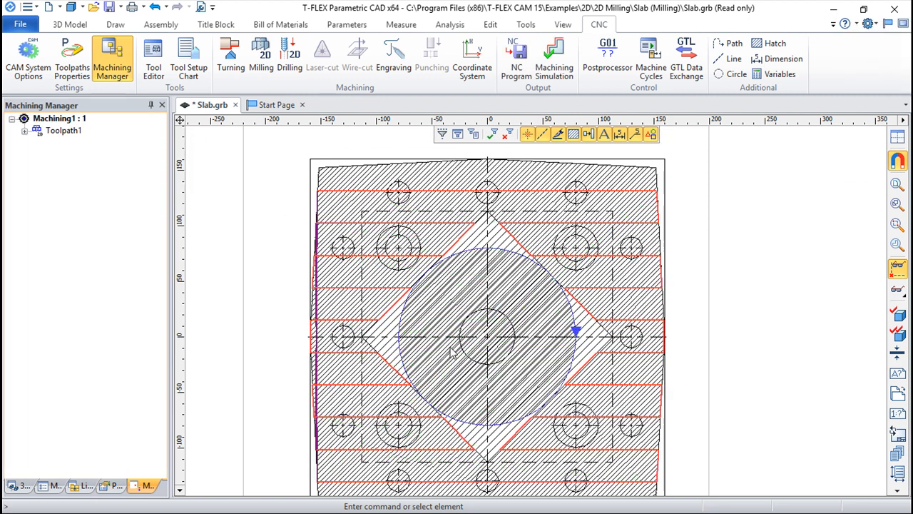
Run the machining simulation of the Zigzag in X with straight-tracing toolpath on the slab's 3D model and exit the imitator.
{"action": "scroll", "coordinate": [444, 410], "scroll_direction": "down", "scroll_amount": 2}
{"action": "left_click", "coordinate": [454, 422]}
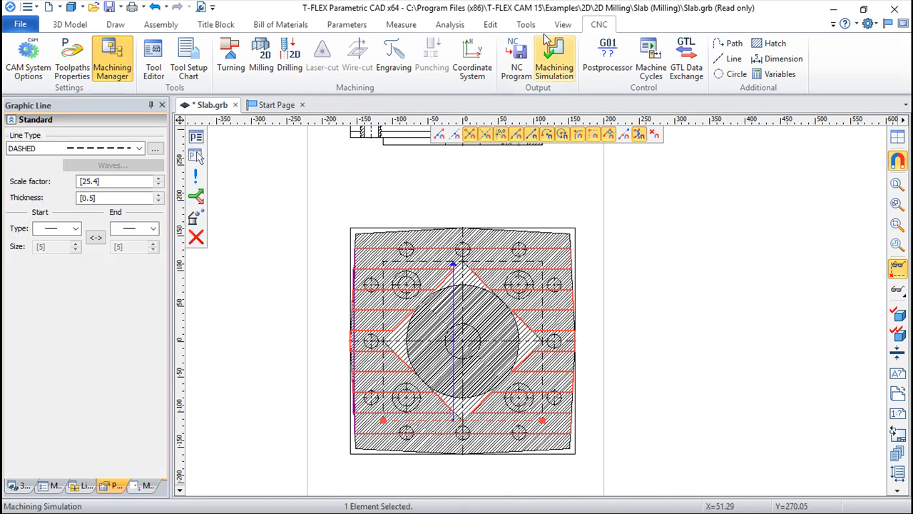
{"action": "left_click", "coordinate": [555, 61]}
{"action": "scroll", "coordinate": [535, 274], "scroll_direction": "up", "scroll_amount": 6}
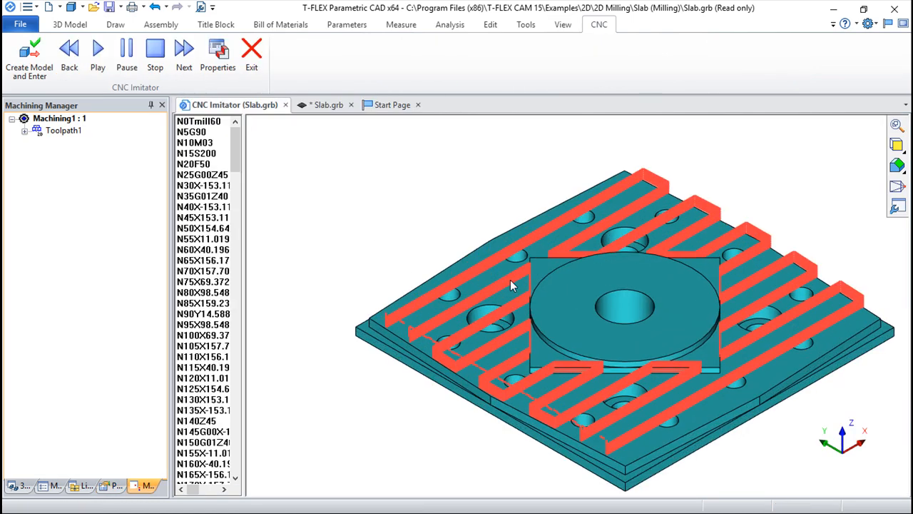
{"action": "right_click_drag", "start_coordinate": [603, 388], "coordinate": [606, 394]}
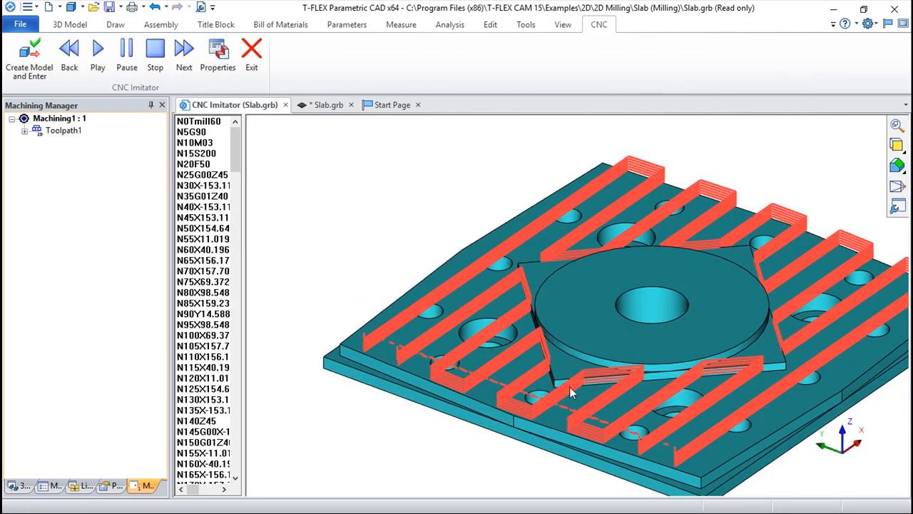
{"action": "left_click", "coordinate": [98, 48]}
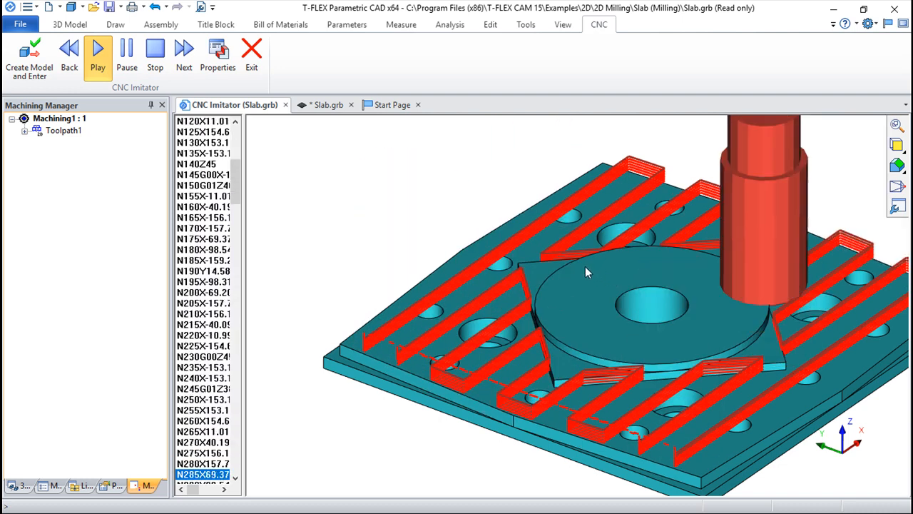
{"action": "left_click", "coordinate": [255, 57]}
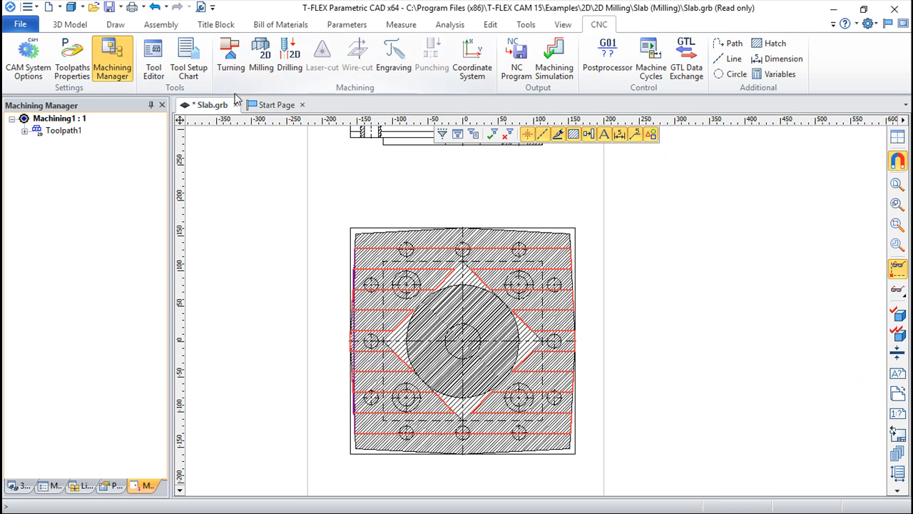
Delete the plane milling toolpath from Machining1 and start a new contour milling operation.
{"action": "left_click", "coordinate": [62, 132]}
{"action": "key", "text": "Delete"}
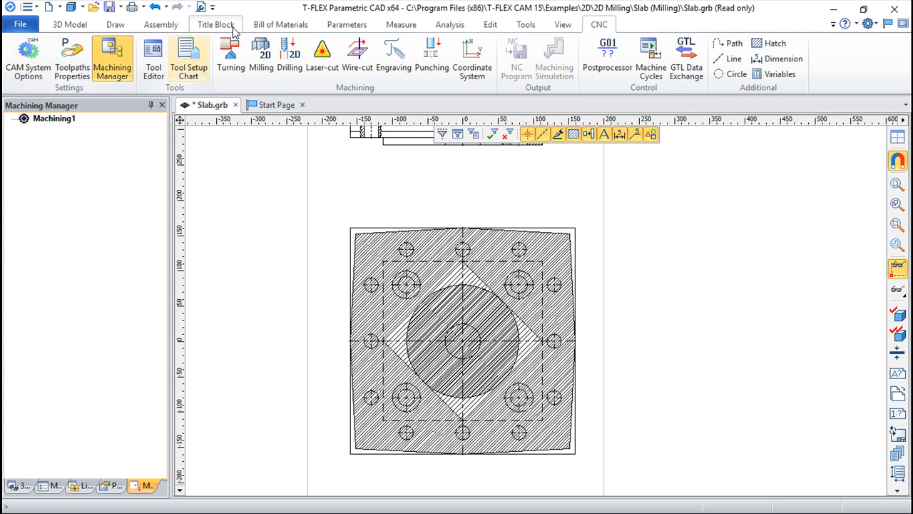
{"action": "left_click", "coordinate": [262, 51]}
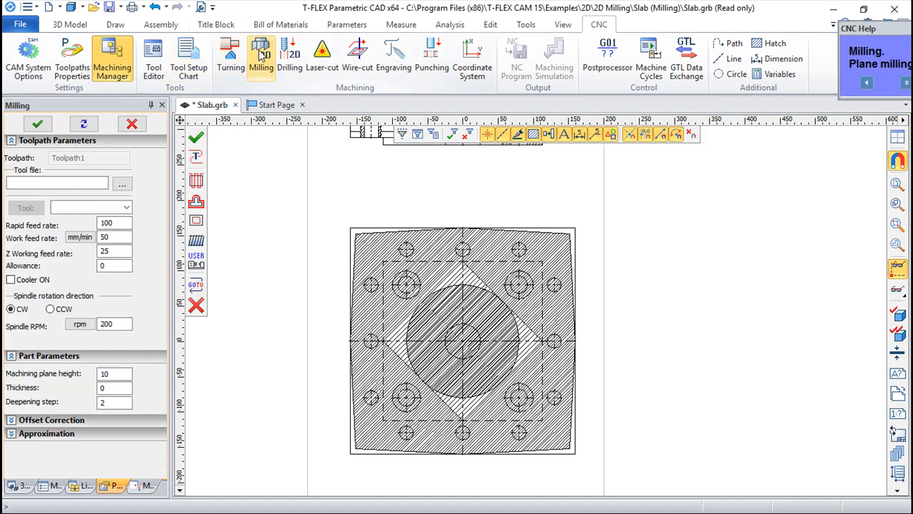
{"action": "left_click", "coordinate": [196, 203]}
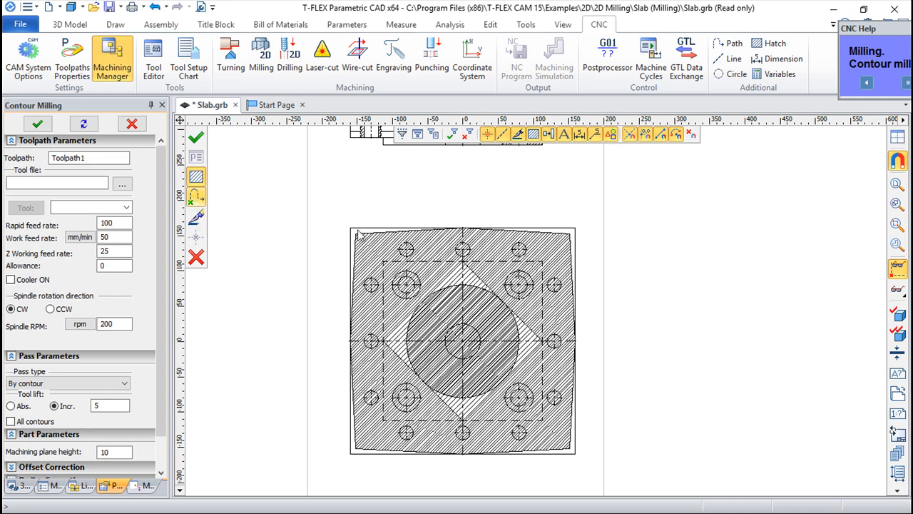
Load the Slab.too tool file for the contour milling toolpath and choose the mill40 tool.
{"action": "scroll", "coordinate": [517, 249], "scroll_direction": "up", "scroll_amount": 5}
{"action": "scroll", "coordinate": [481, 299], "scroll_direction": "down", "scroll_amount": 2}
{"action": "middle_click_drag", "start_coordinate": [496, 283], "coordinate": [526, 252]}
{"action": "scroll", "coordinate": [528, 255], "scroll_direction": "down", "scroll_amount": 2}
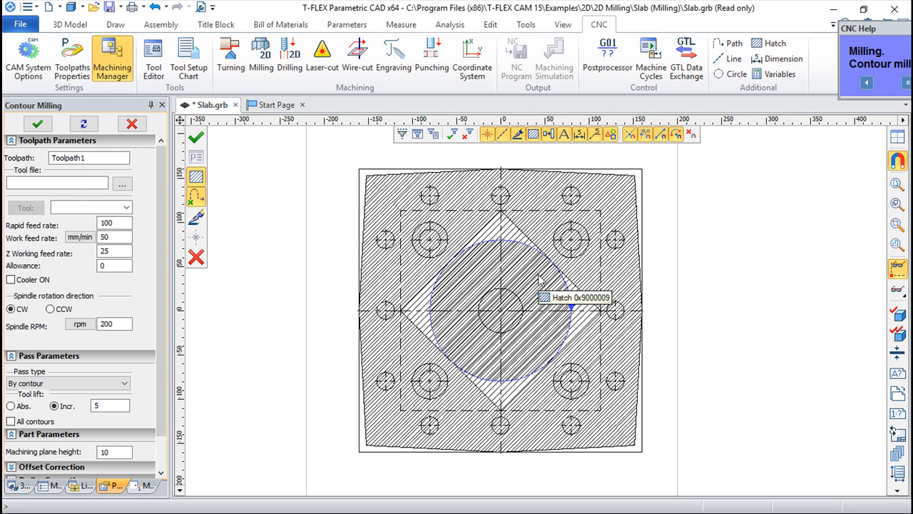
{"action": "left_click", "coordinate": [194, 199]}
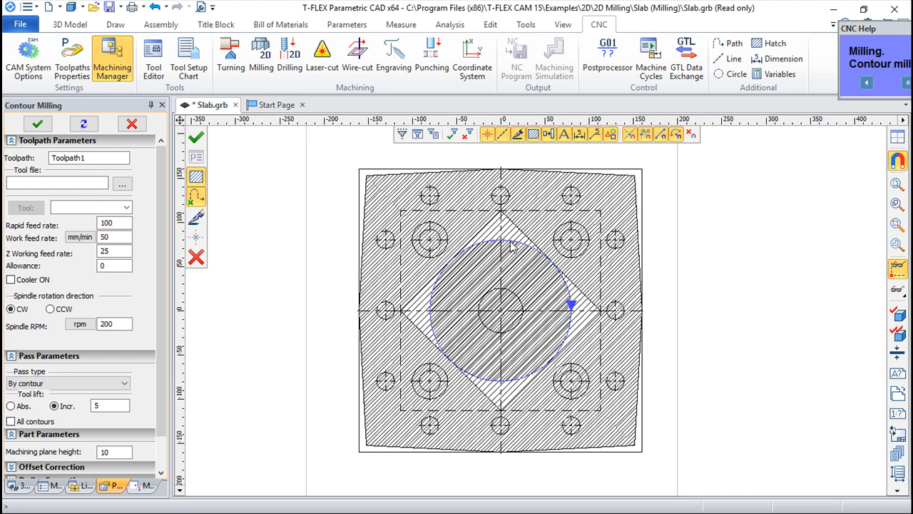
{"action": "left_click", "coordinate": [122, 184]}
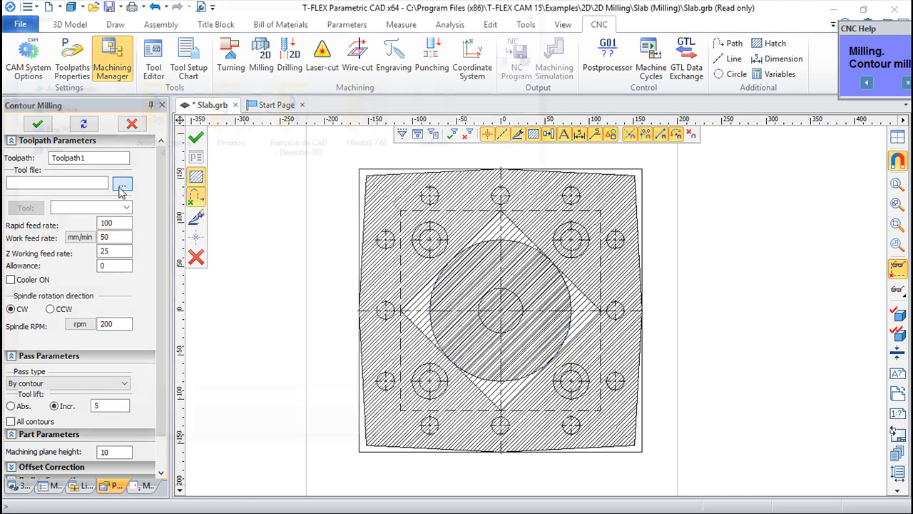
{"action": "left_click", "coordinate": [443, 107]}
{"action": "left_click", "coordinate": [448, 427]}
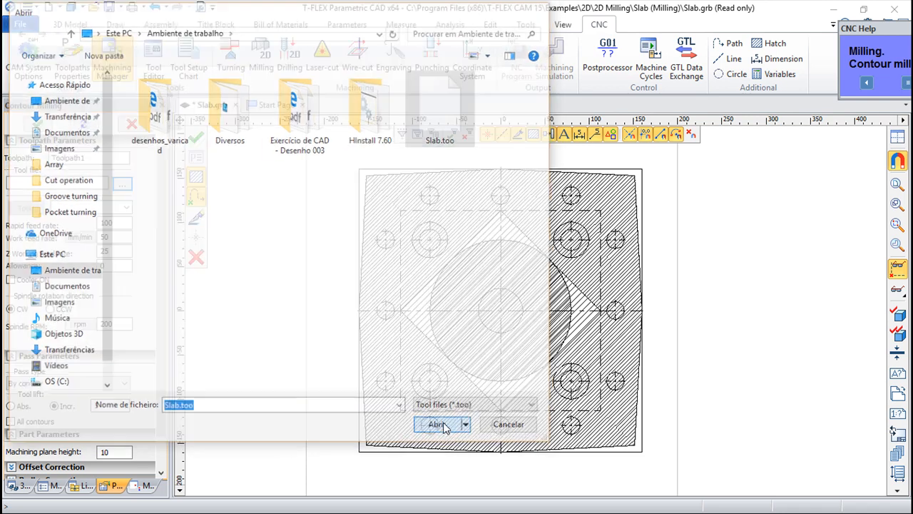
{"action": "left_click", "coordinate": [78, 208]}
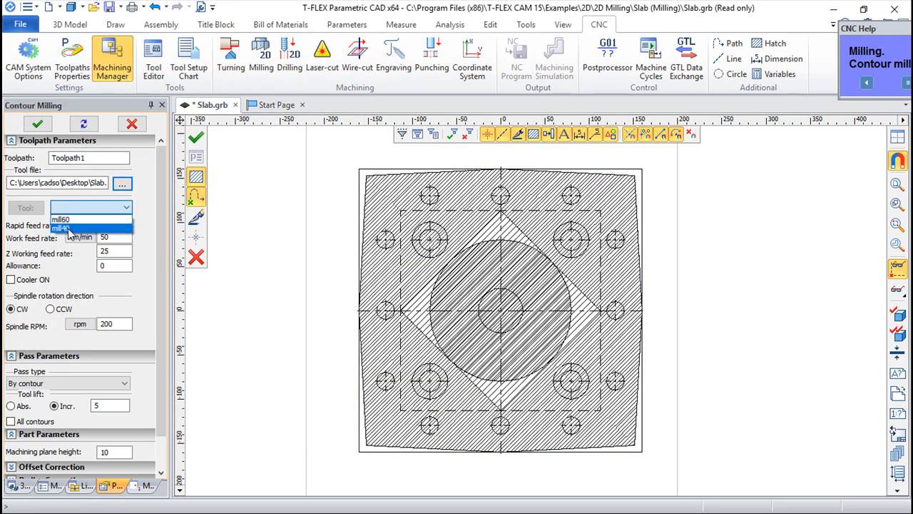
{"action": "left_click", "coordinate": [75, 227]}
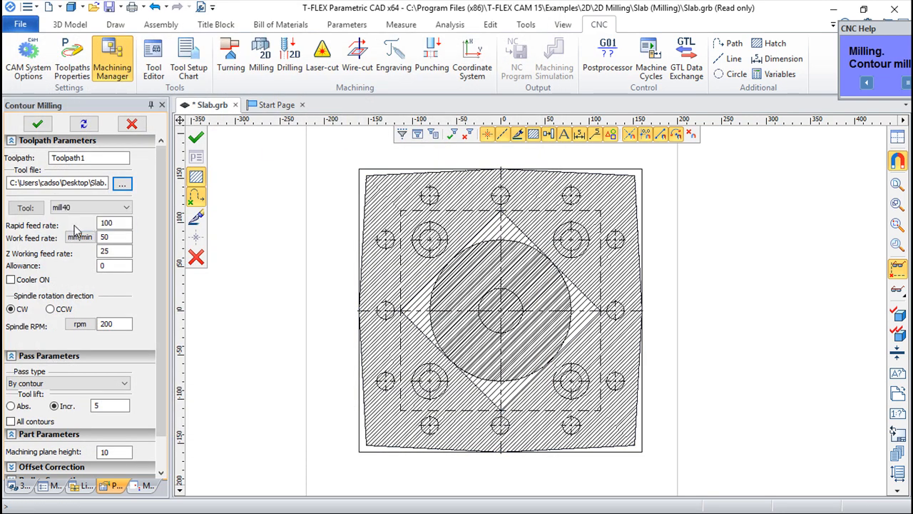
Select the large central circle as the milling contour and keep the pass type at By contour.
{"action": "left_click", "coordinate": [506, 241]}
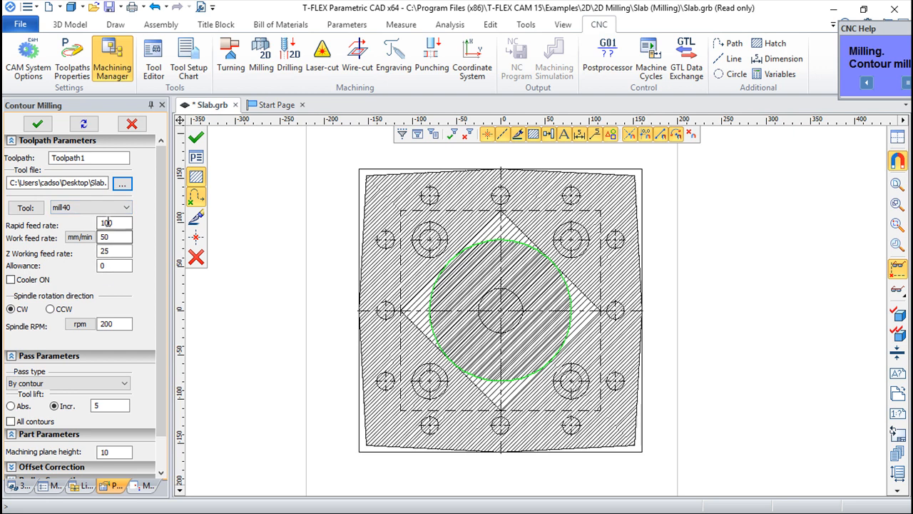
{"action": "scroll", "coordinate": [163, 309], "scroll_direction": "down", "scroll_amount": 2}
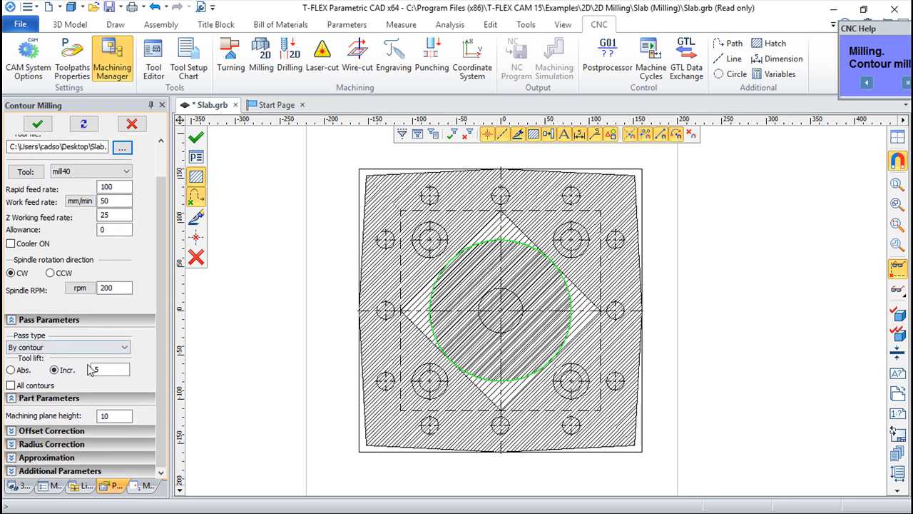
{"action": "left_click", "coordinate": [126, 350]}
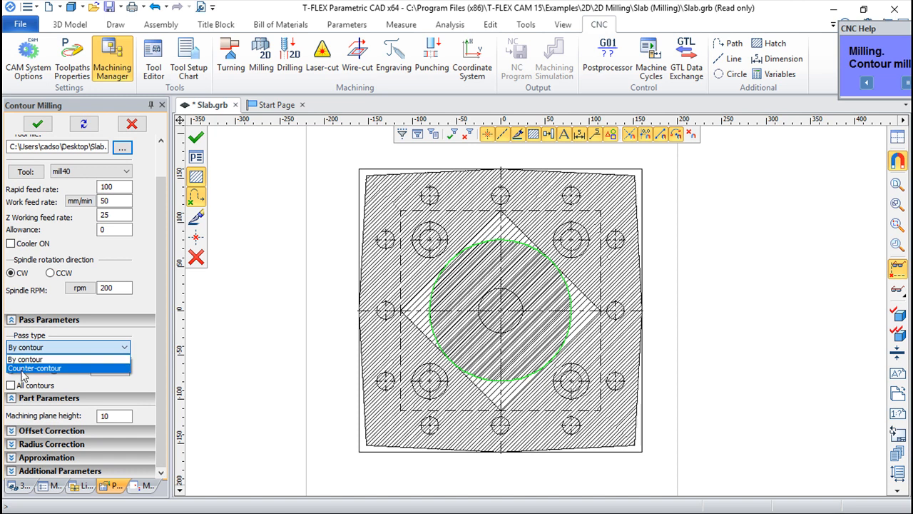
{"action": "left_click", "coordinate": [146, 348]}
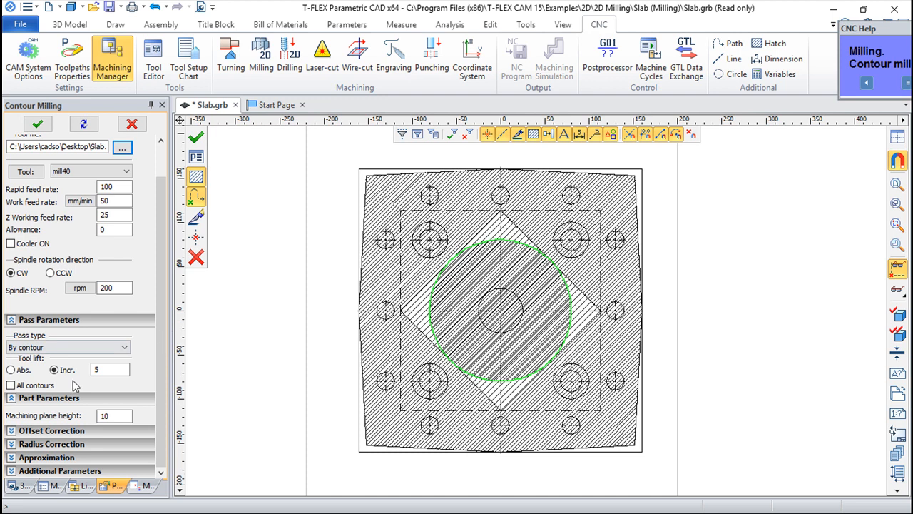
Set the machining plane height to 40 and create the contour milling toolpath.
{"action": "left_click", "coordinate": [104, 414]}
{"action": "type", "text": "1"}
{"action": "double_click", "coordinate": [119, 414]}
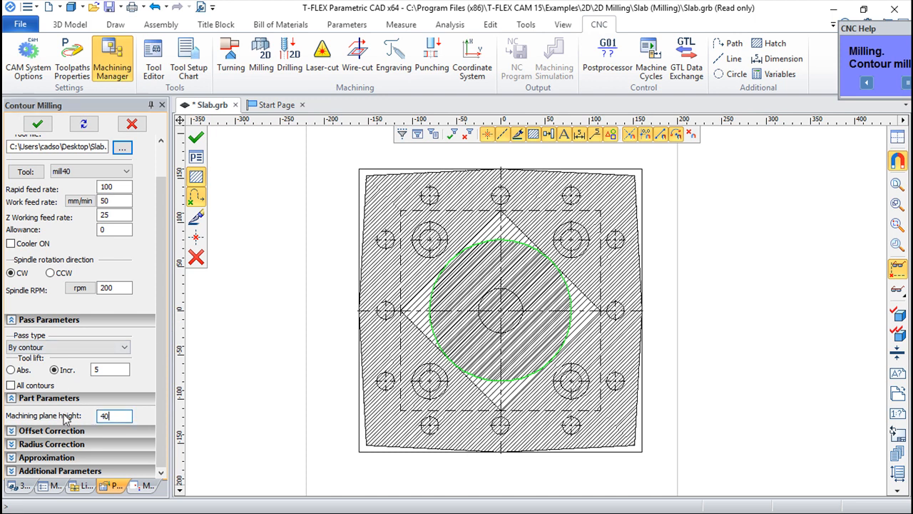
{"action": "left_click", "coordinate": [196, 137]}
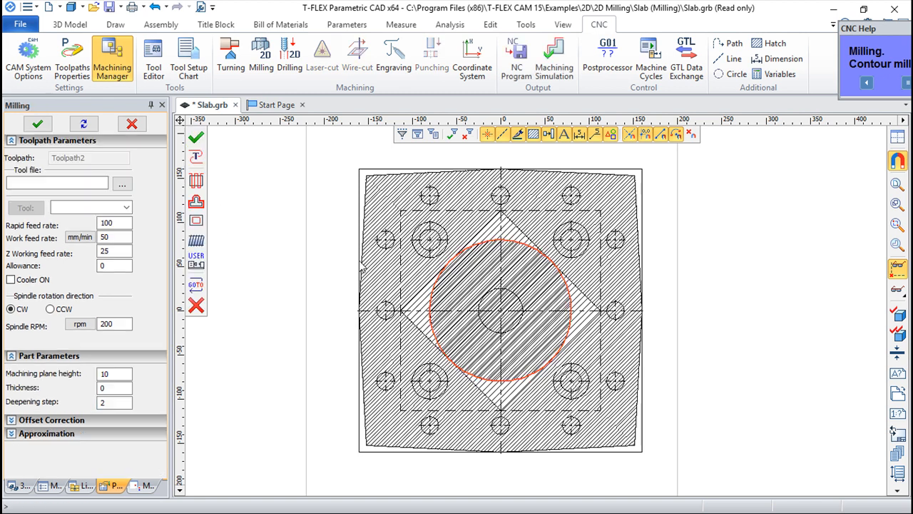
Run the machining simulation of the contour milling toolpath around the central circle on the 3D slab and exit the imitator.
{"action": "left_click", "coordinate": [554, 60]}
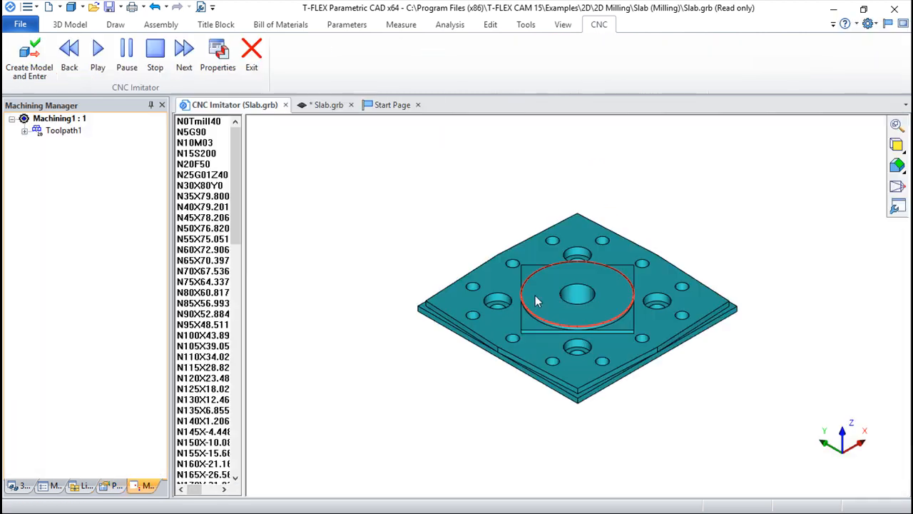
{"action": "scroll", "coordinate": [564, 312], "scroll_direction": "up", "scroll_amount": 3}
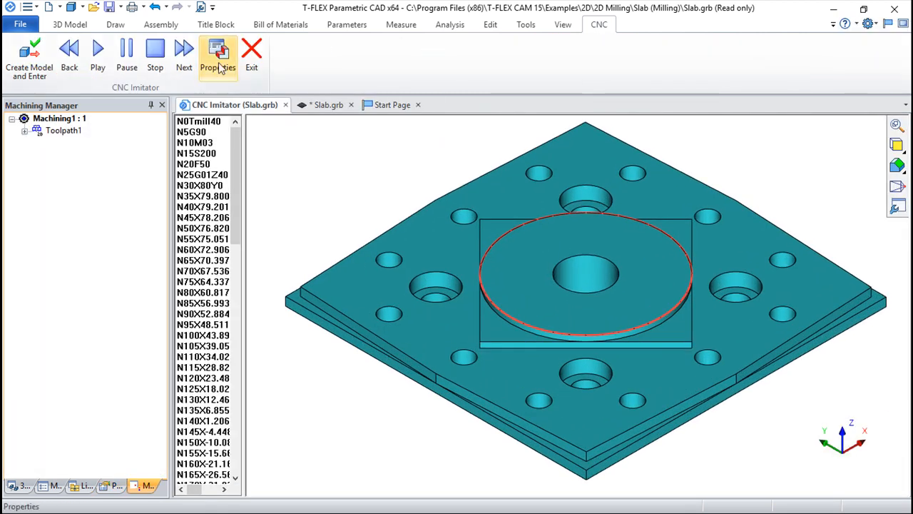
{"action": "left_click_drag", "start_coordinate": [490, 352], "coordinate": [593, 366]}
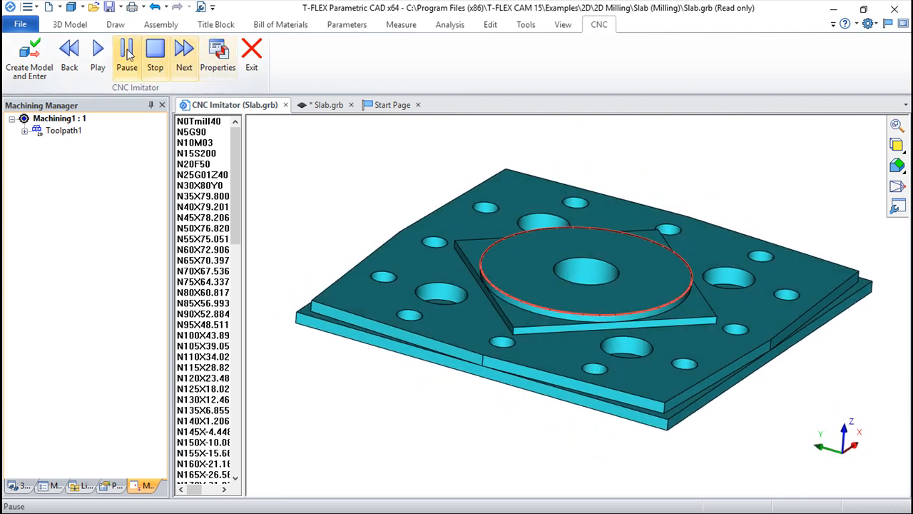
{"action": "left_click", "coordinate": [98, 57]}
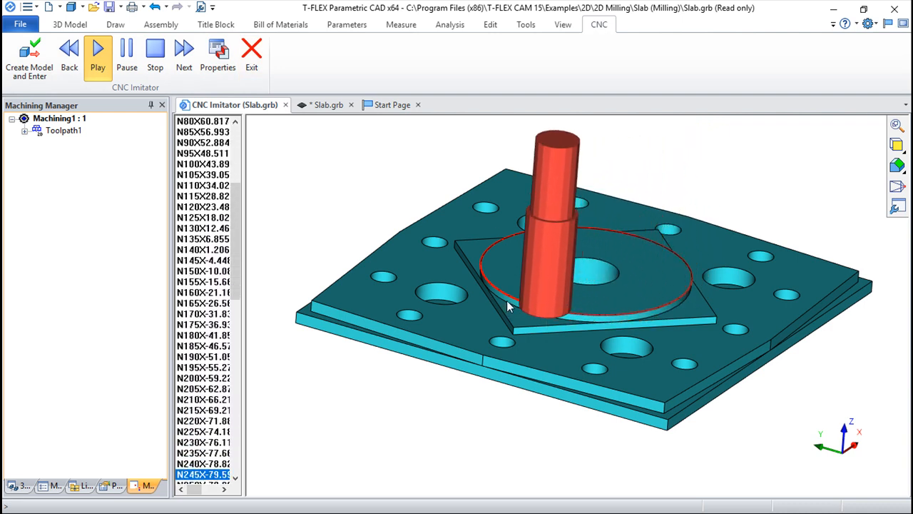
{"action": "left_click", "coordinate": [251, 53]}
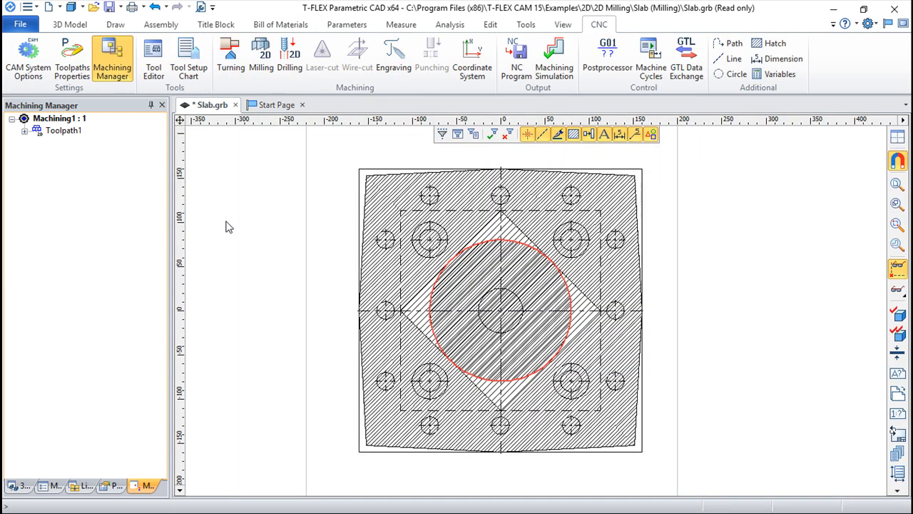
Reopen the contour milling toolpath, turn on left radius correction by value with 20 and apply the change.
{"action": "double_click", "coordinate": [63, 131]}
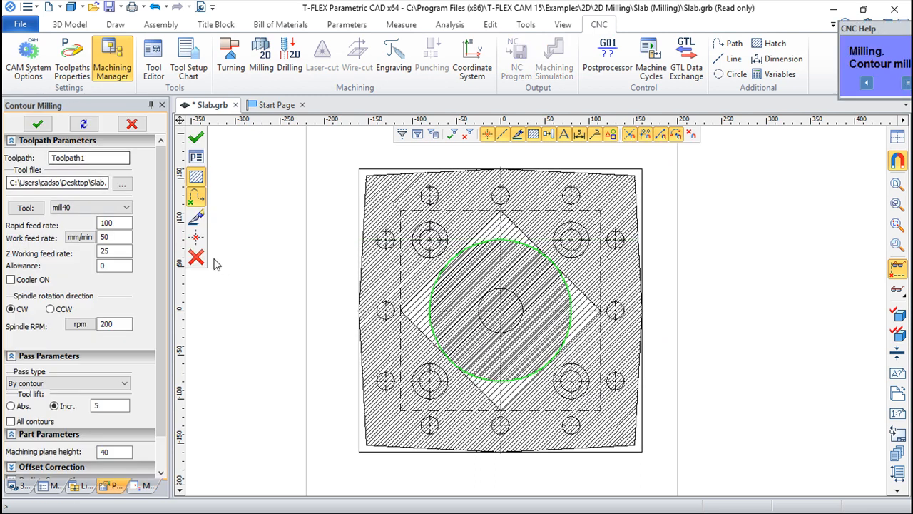
{"action": "scroll", "coordinate": [158, 314], "scroll_direction": "down", "scroll_amount": 1}
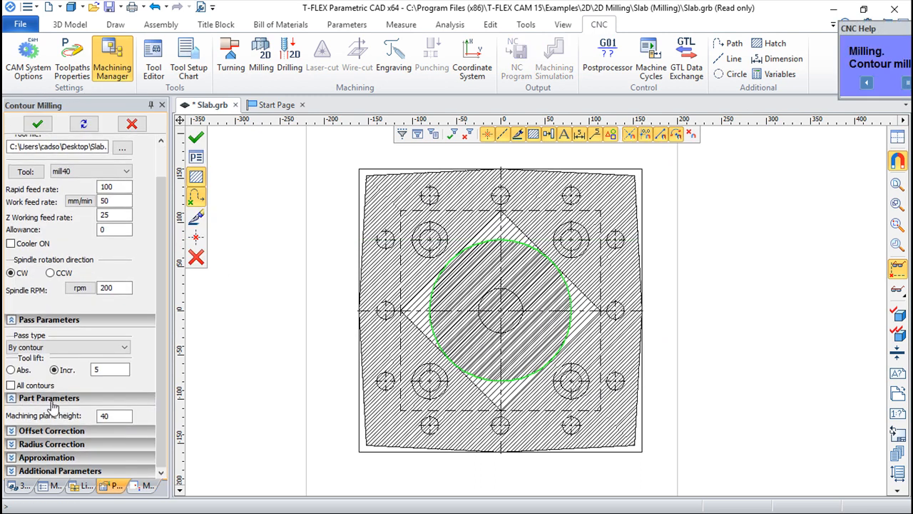
{"action": "left_click", "coordinate": [12, 431]}
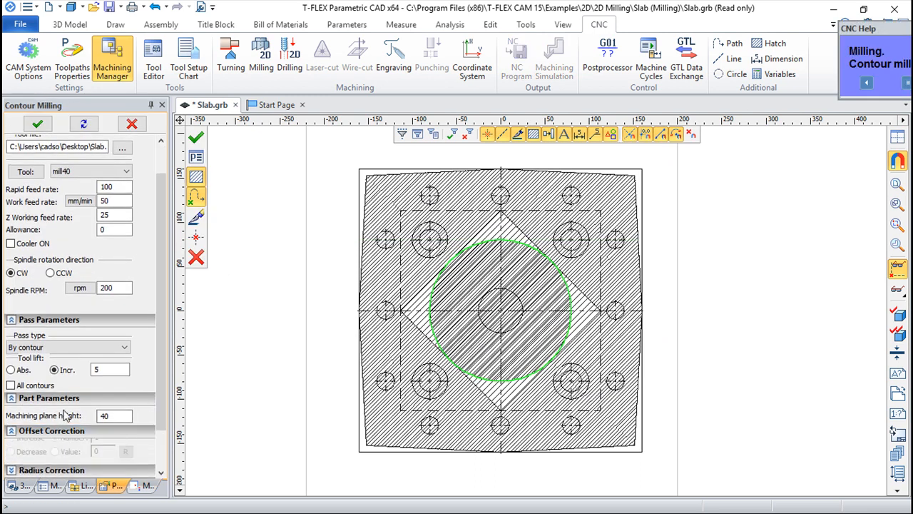
{"action": "scroll", "coordinate": [160, 329], "scroll_direction": "down", "scroll_amount": 1}
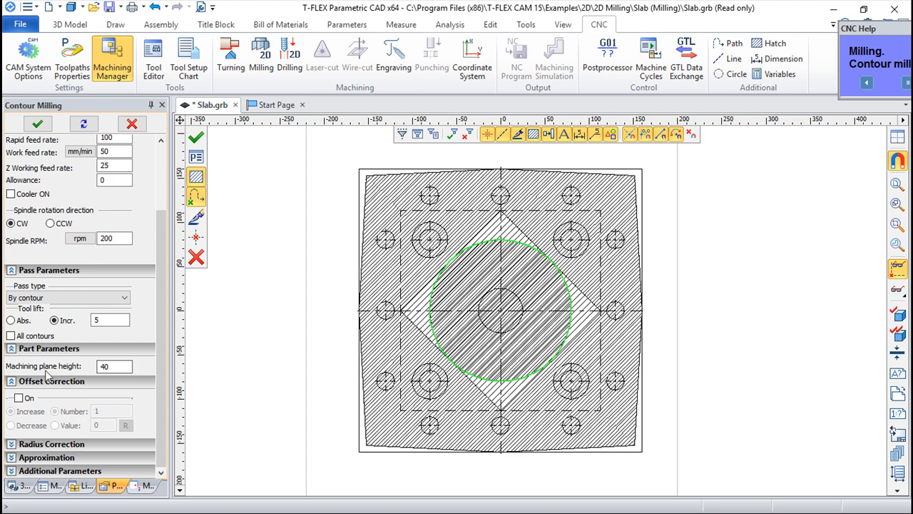
{"action": "left_click", "coordinate": [12, 444]}
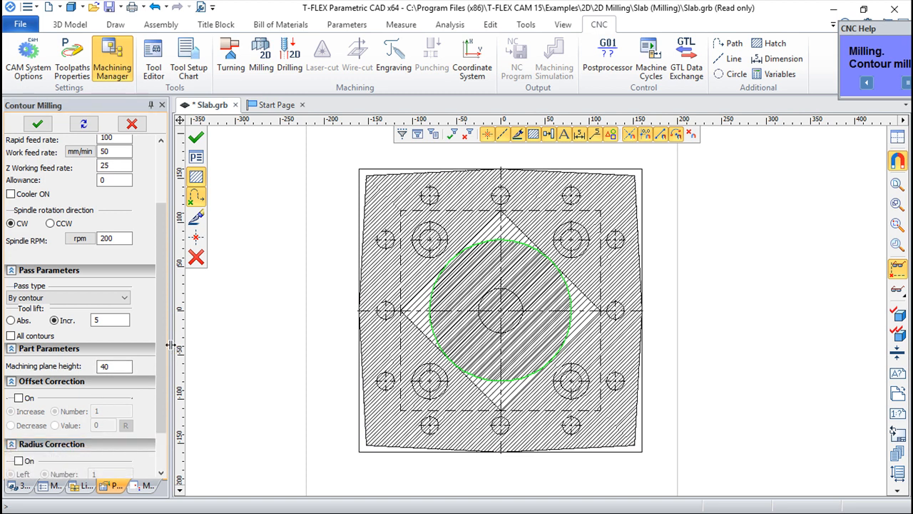
{"action": "scroll", "coordinate": [151, 439], "scroll_direction": "down", "scroll_amount": 1}
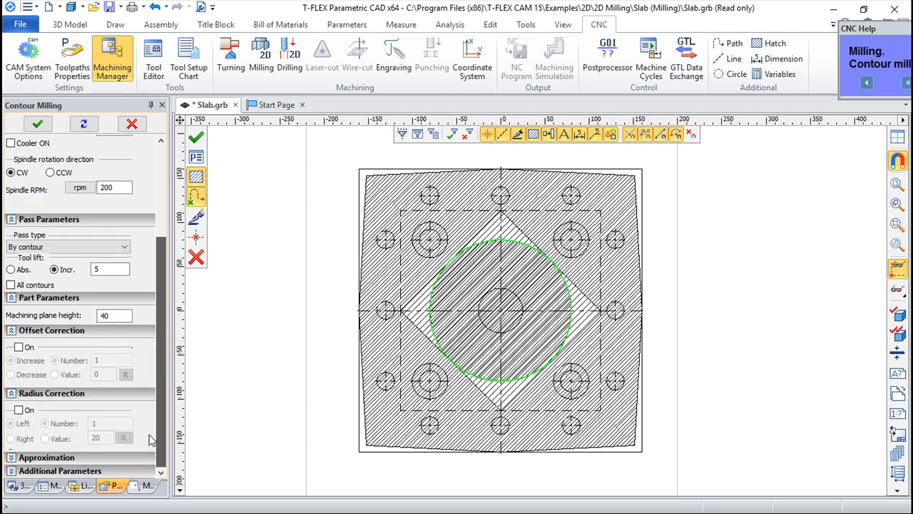
{"action": "left_click", "coordinate": [20, 411]}
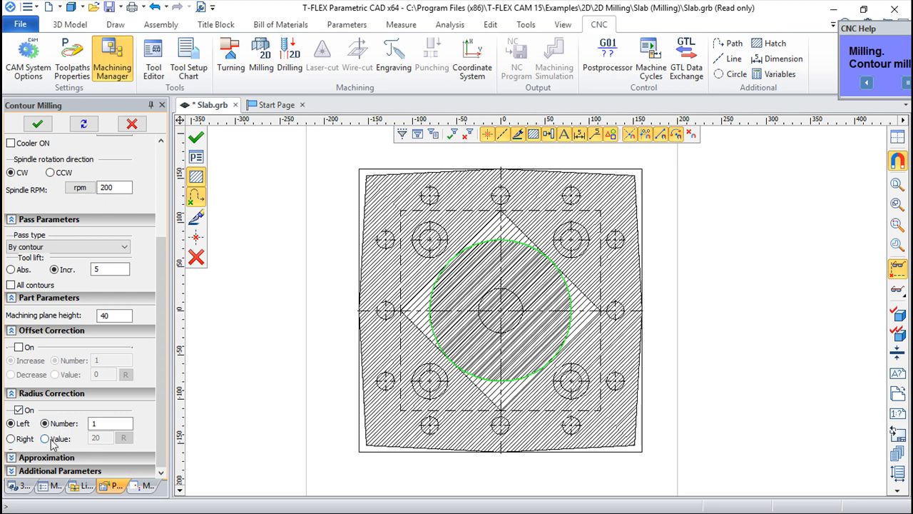
{"action": "left_click", "coordinate": [46, 439]}
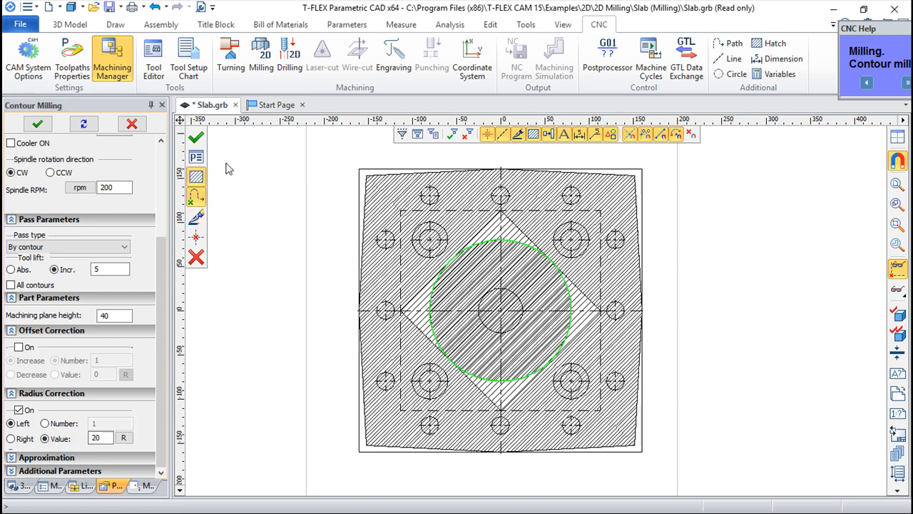
{"action": "left_click", "coordinate": [197, 139]}
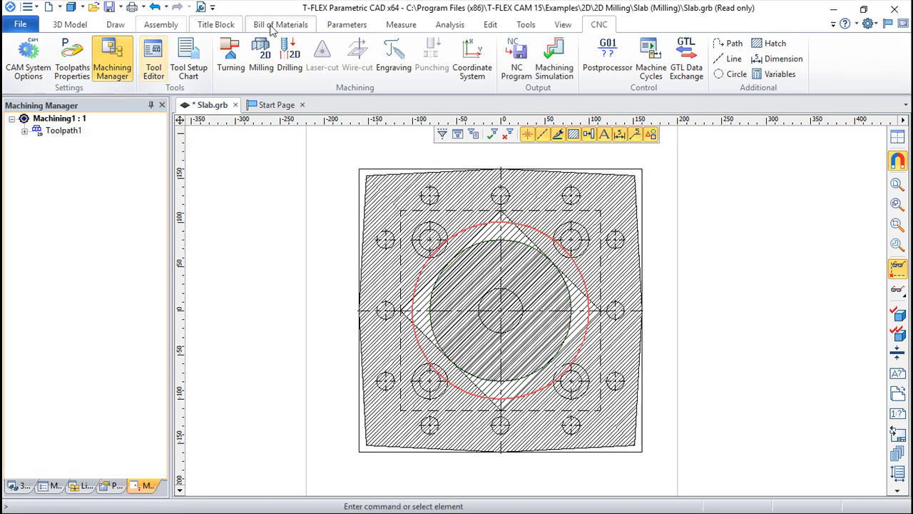
Simulate the contour milling toolpath with left radius correction on the slab and exit the imitator.
{"action": "left_click", "coordinate": [558, 64]}
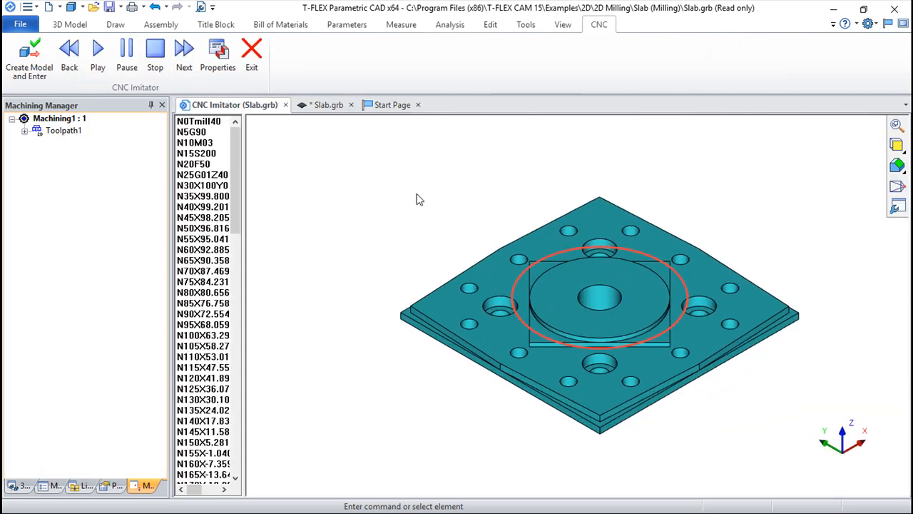
{"action": "left_click", "coordinate": [98, 54]}
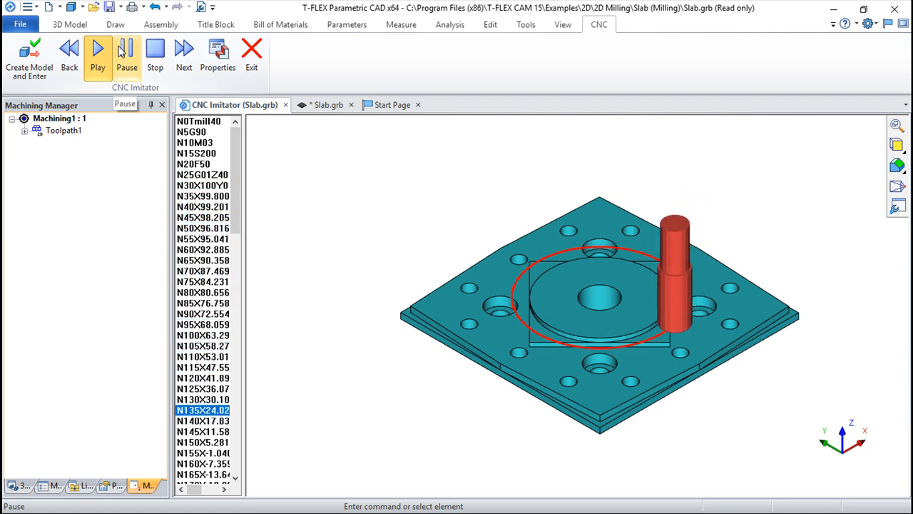
{"action": "left_click", "coordinate": [252, 51]}
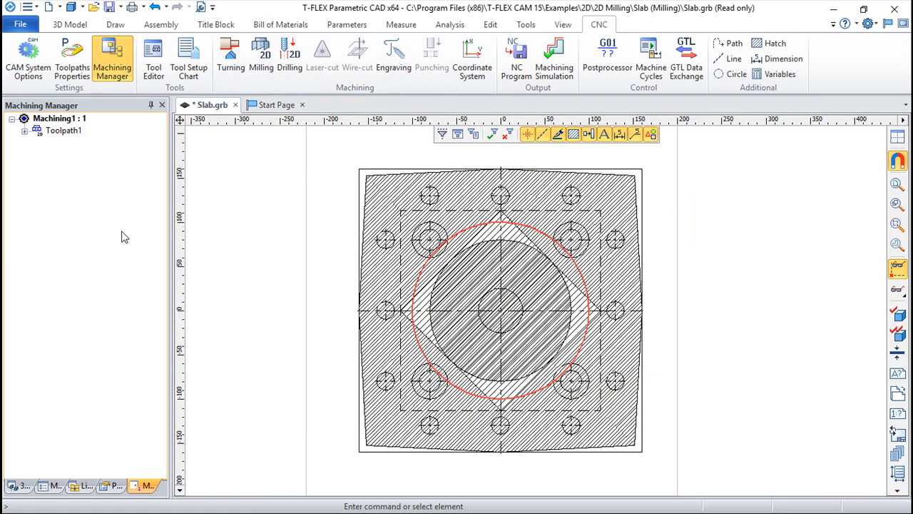
Reopen the contour milling toolpath, enable circular interpolation in its approximation settings and apply the change.
{"action": "double_click", "coordinate": [60, 132]}
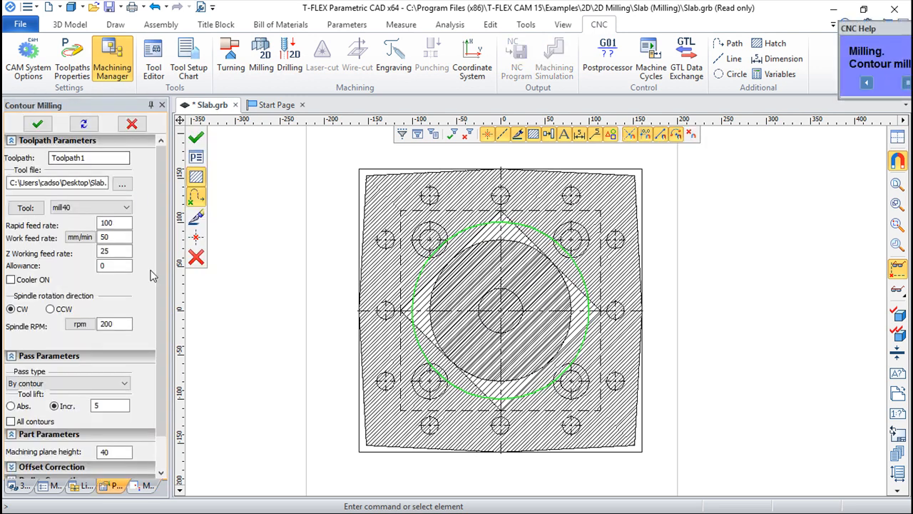
{"action": "scroll", "coordinate": [149, 271], "scroll_direction": "down", "scroll_amount": 1}
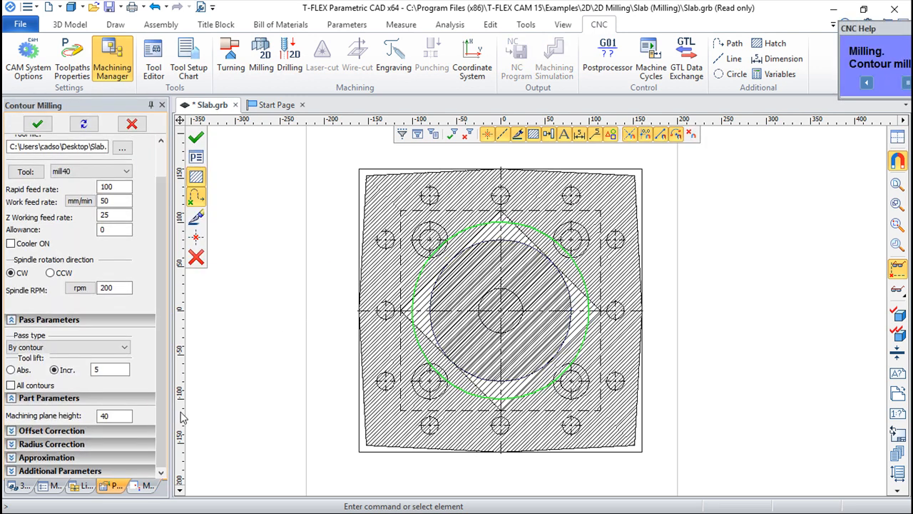
{"action": "left_click", "coordinate": [11, 444]}
{"action": "scroll", "coordinate": [161, 442], "scroll_direction": "down", "scroll_amount": 1}
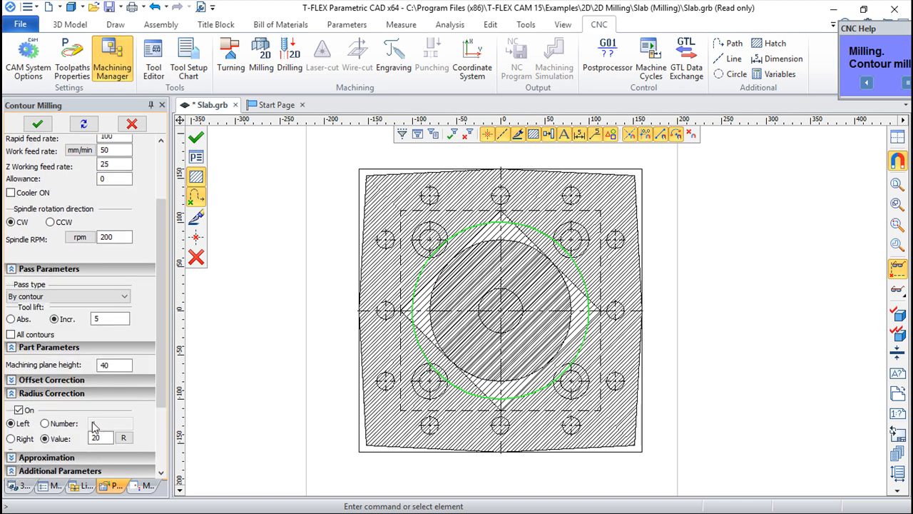
{"action": "left_click_drag", "start_coordinate": [162, 394], "coordinate": [156, 487]}
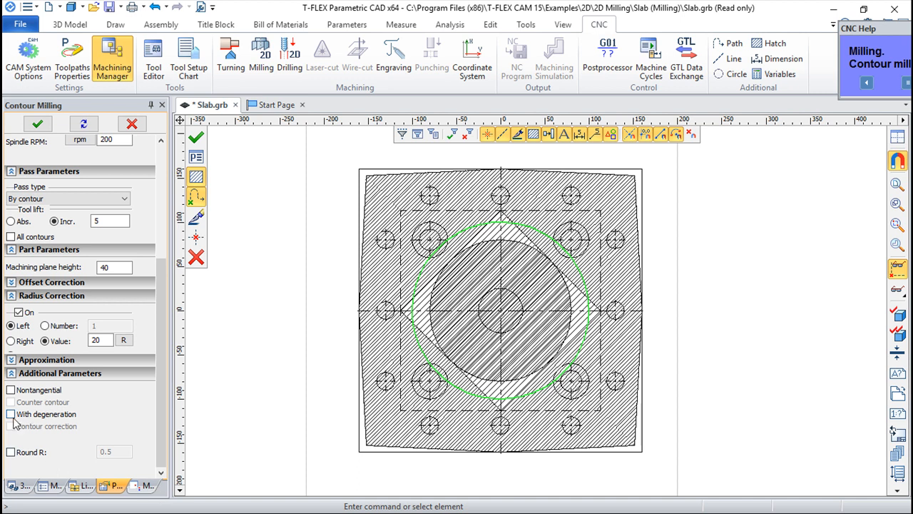
{"action": "left_click", "coordinate": [10, 360]}
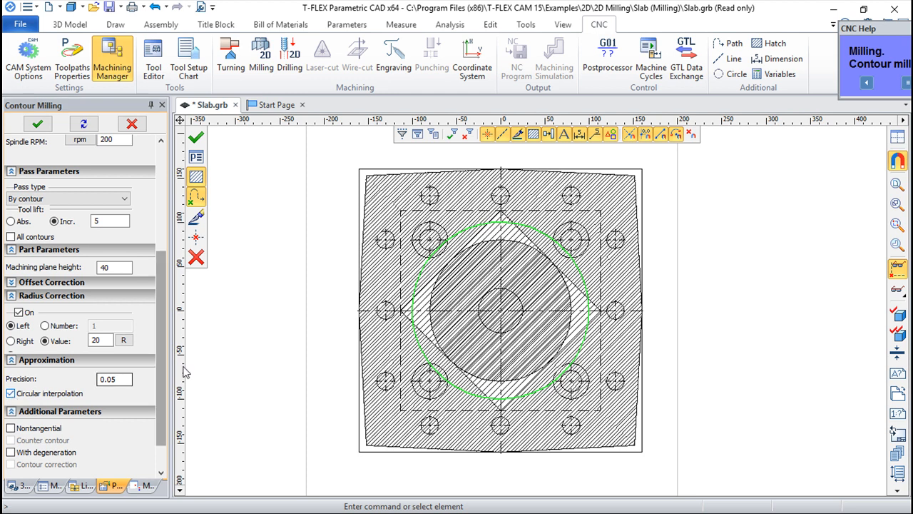
{"action": "left_click", "coordinate": [196, 136]}
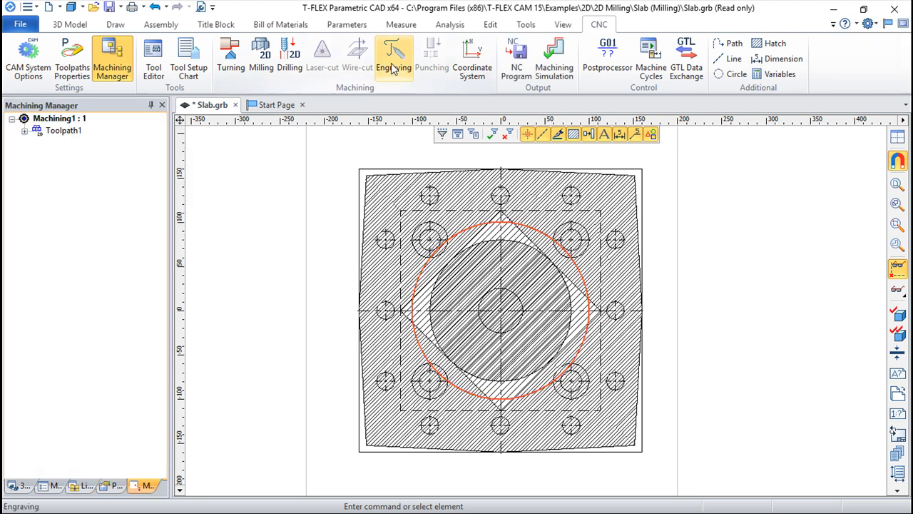
Simulate the contour milling toolpath with circular interpolation, check its NC code and exit the imitator.
{"action": "left_click", "coordinate": [554, 62]}
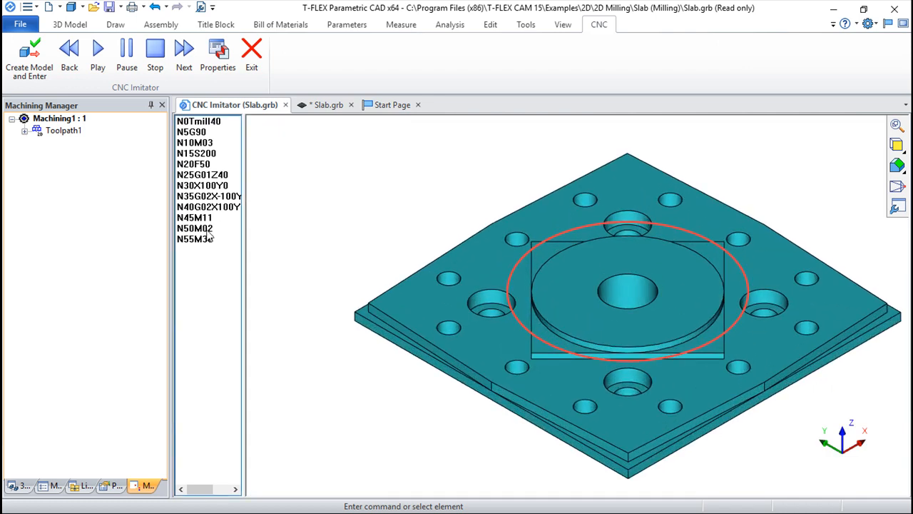
{"action": "left_click", "coordinate": [98, 55]}
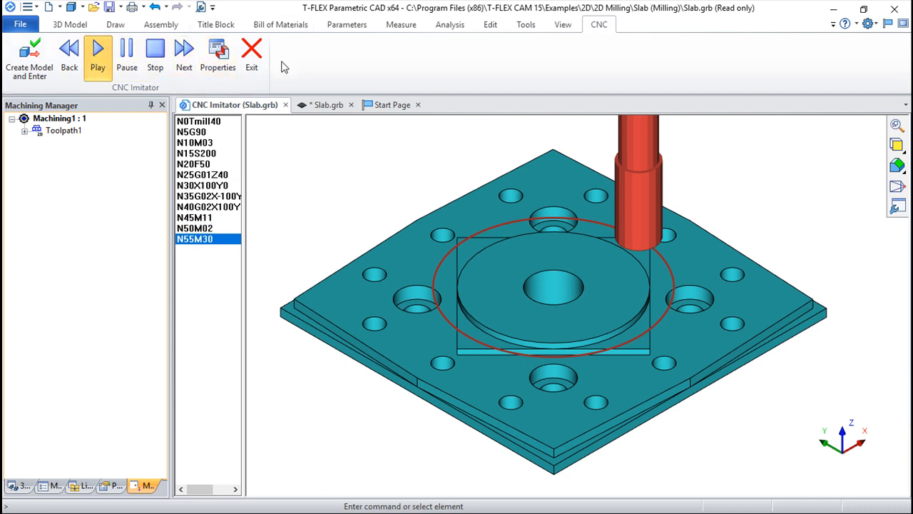
{"action": "left_click", "coordinate": [251, 52]}
Reopen the contour milling toolpath, review its approximation precision and circular interpolation settings, and close its parameters.
{"action": "double_click", "coordinate": [59, 131]}
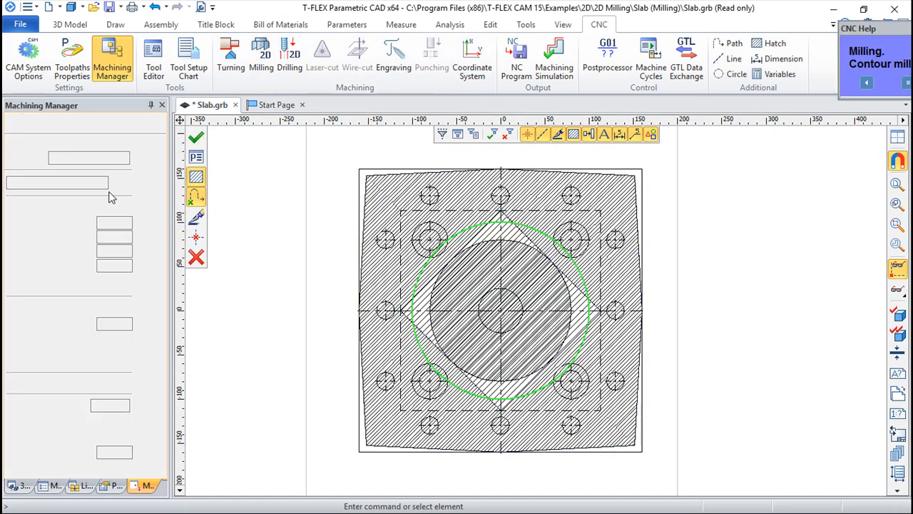
{"action": "scroll", "coordinate": [164, 371], "scroll_direction": "down", "scroll_amount": 1}
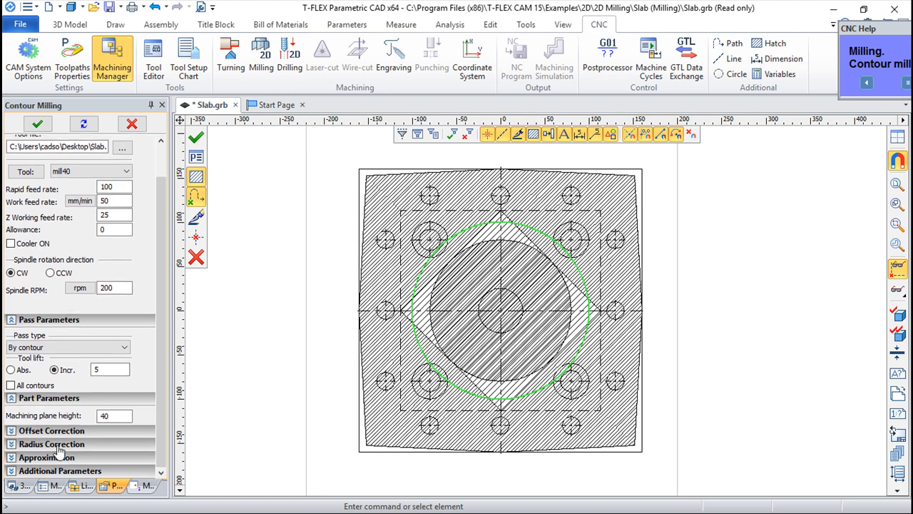
{"action": "left_click", "coordinate": [22, 459]}
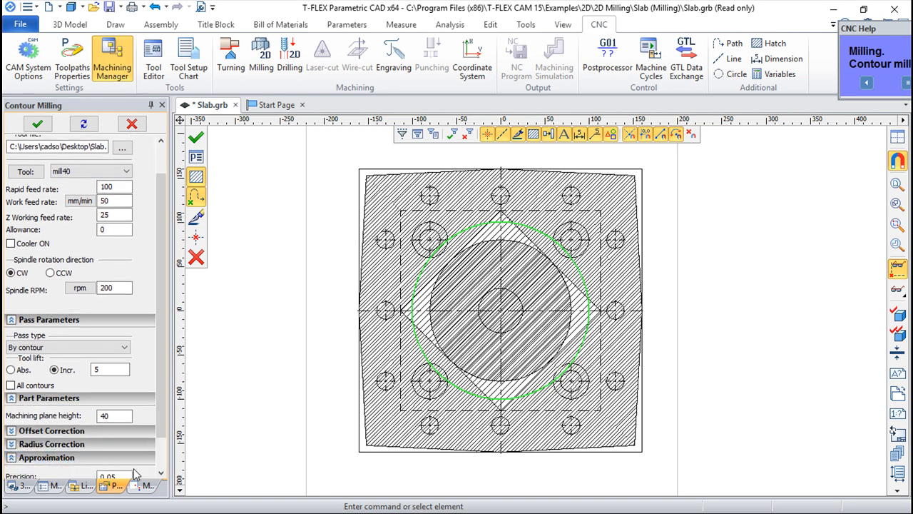
{"action": "scroll", "coordinate": [102, 449], "scroll_direction": "down", "scroll_amount": 1}
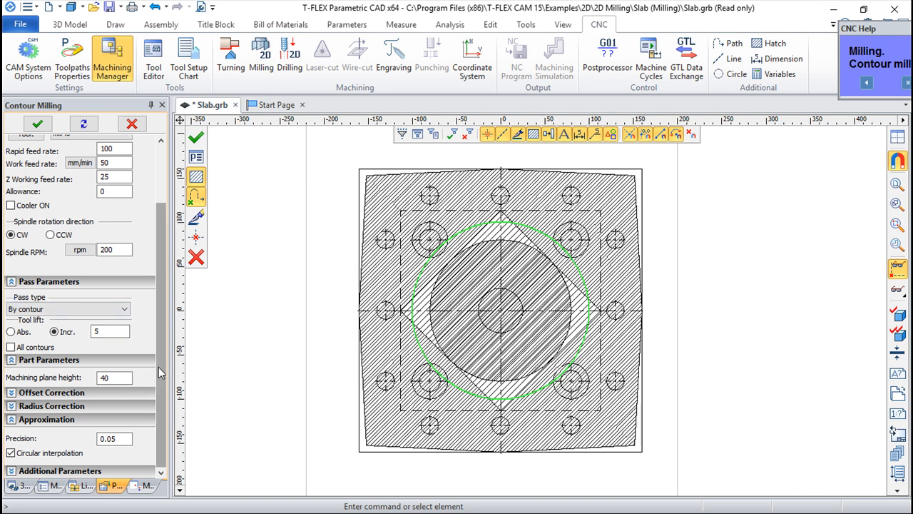
{"action": "left_click_drag", "start_coordinate": [160, 372], "coordinate": [169, 308]}
{"action": "scroll", "coordinate": [171, 287], "scroll_direction": "down", "scroll_amount": 3}
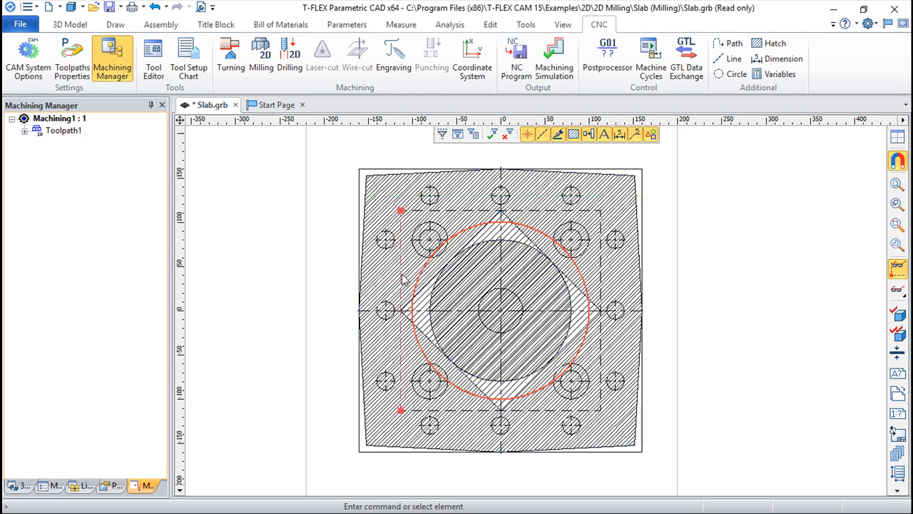
Enable arc lead-in and lead-out for the contour toolpath, with clockwise moving on and counterclockwise moving off, and apply them.
{"action": "scroll", "coordinate": [532, 272], "scroll_direction": "up", "scroll_amount": 3}
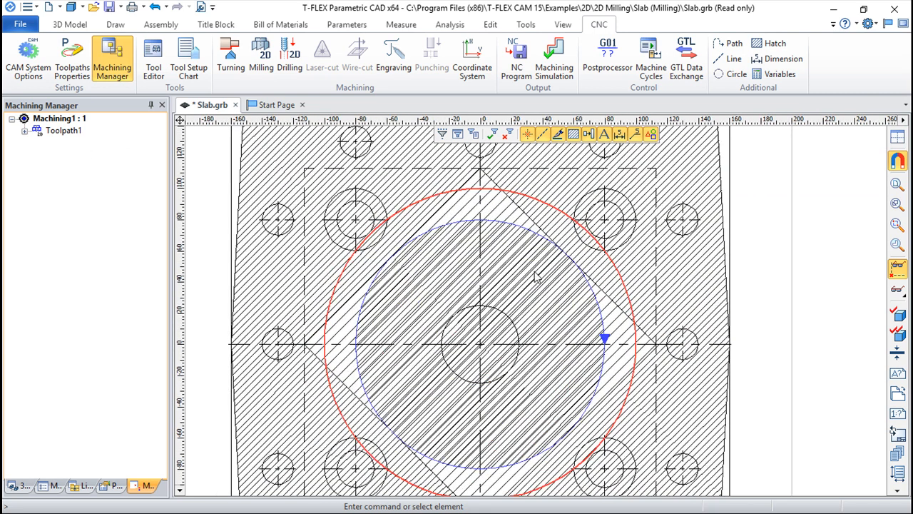
{"action": "right_click", "coordinate": [62, 133]}
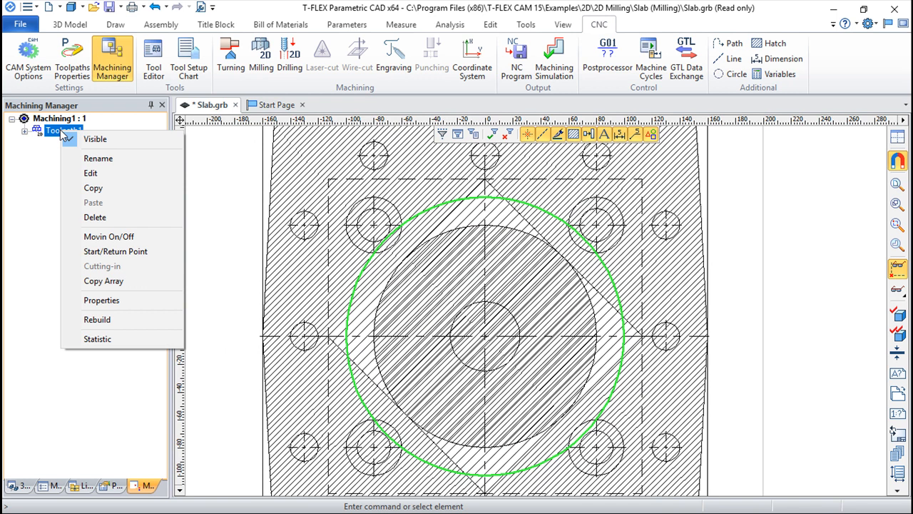
{"action": "left_click", "coordinate": [118, 238]}
{"action": "left_click", "coordinate": [19, 158]}
{"action": "left_click", "coordinate": [18, 262]}
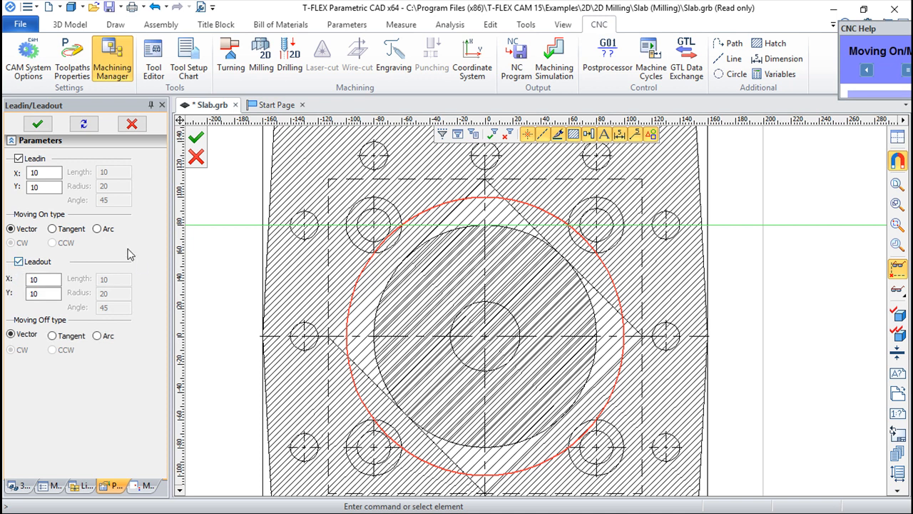
{"action": "left_click", "coordinate": [97, 228]}
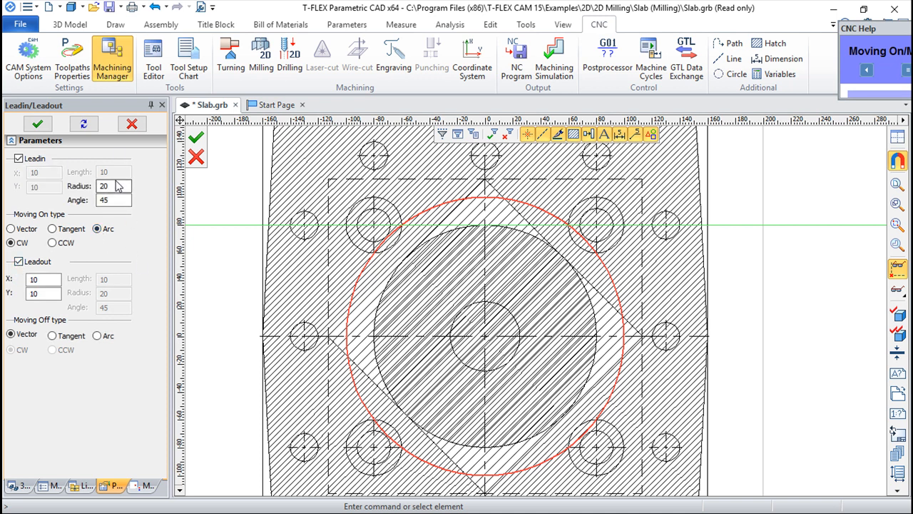
{"action": "left_click", "coordinate": [97, 336]}
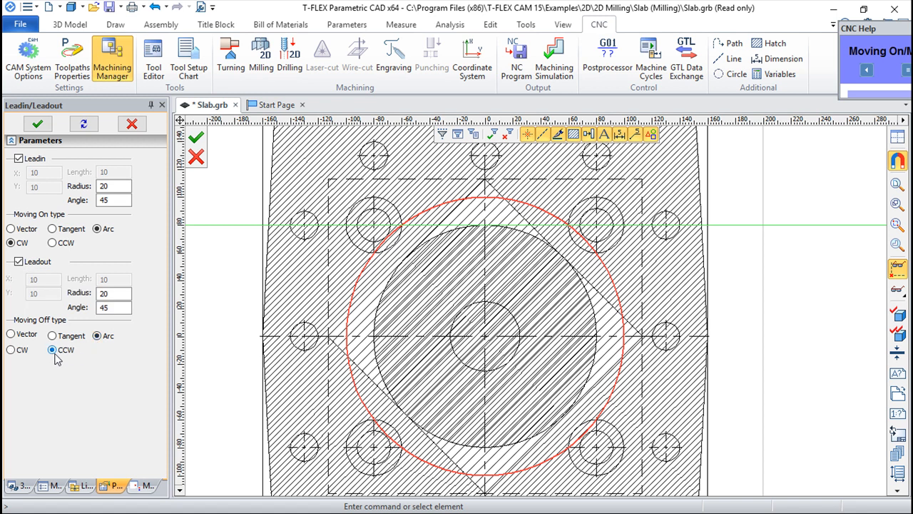
{"action": "left_click", "coordinate": [196, 137]}
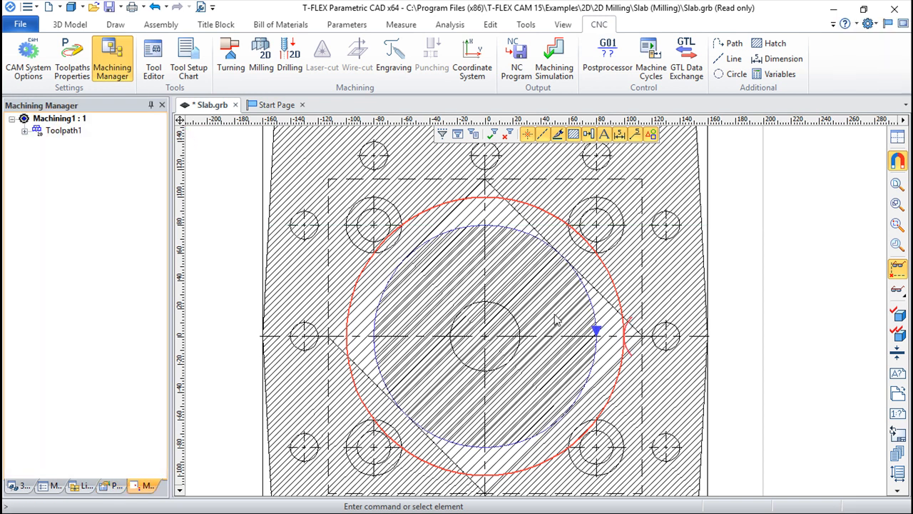
Simulate the contour milling toolpath with its arc lead-in and lead-out on the slab and exit the imitator.
{"action": "left_click", "coordinate": [554, 75]}
{"action": "scroll", "coordinate": [542, 272], "scroll_direction": "up", "scroll_amount": 5}
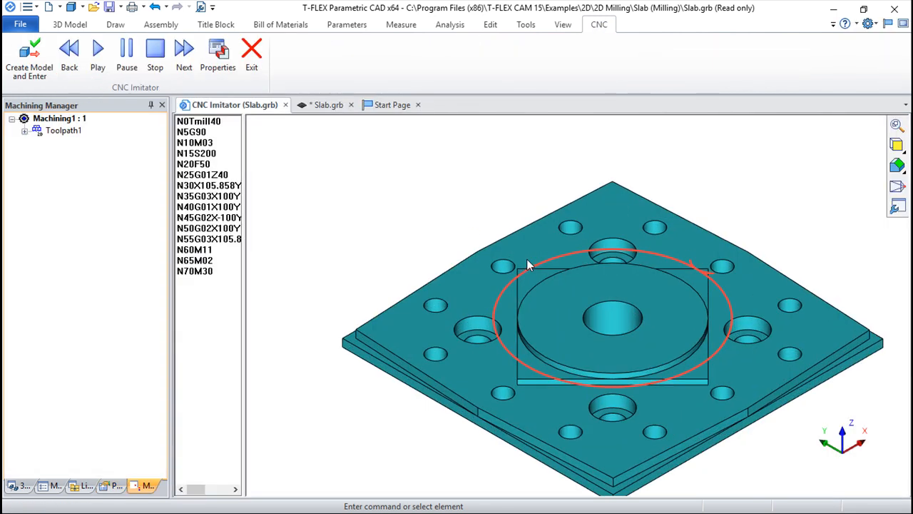
{"action": "left_click", "coordinate": [98, 51]}
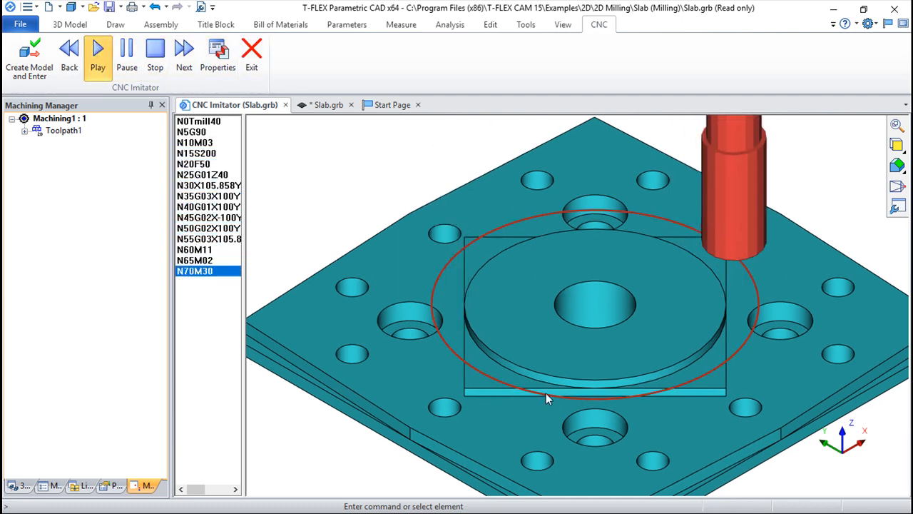
{"action": "mouse_move", "coordinate": [571, 419]}
{"action": "middle_mouse_down"}
{"action": "mouse_move", "coordinate": [543, 335]}
{"action": "mouse_move", "coordinate": [531, 347]}
{"action": "mouse_move", "coordinate": [536, 399]}
{"action": "middle_mouse_up"}
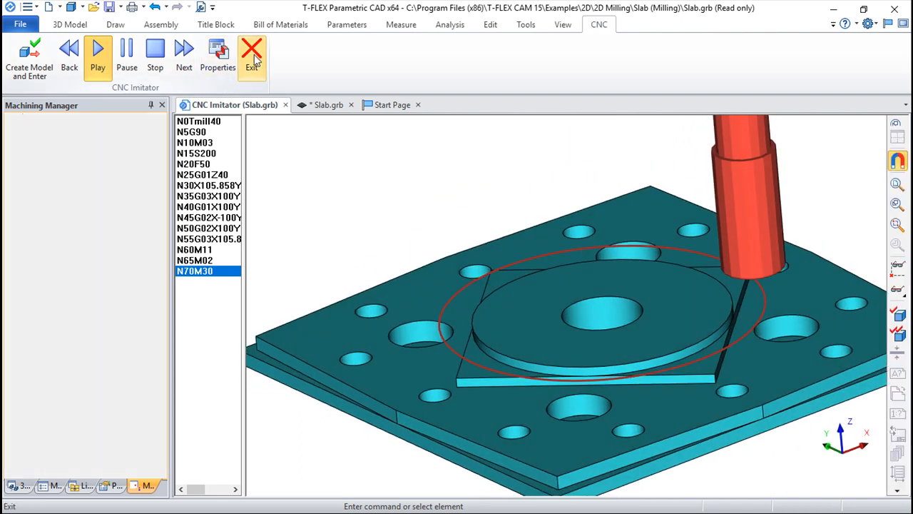
{"action": "left_click", "coordinate": [251, 50]}
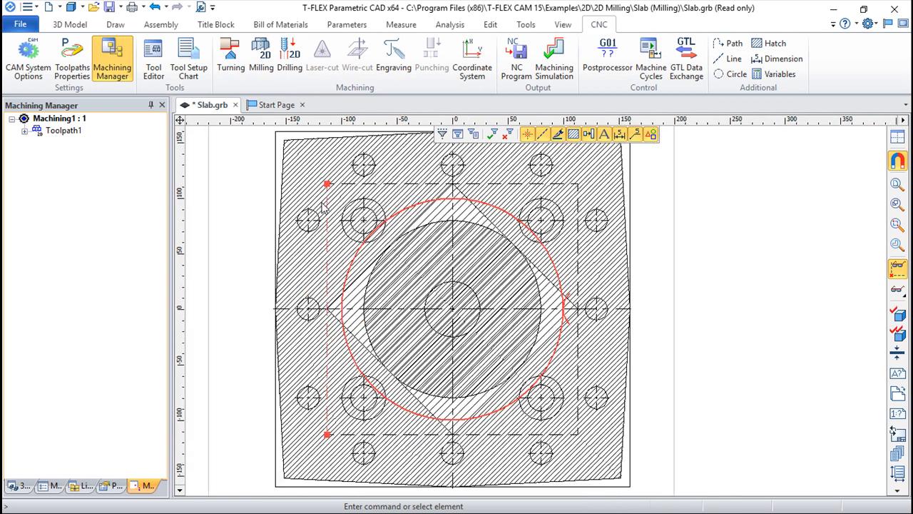
Reopen the contour milling toolpath's parameters with the whole slab in view.
{"action": "double_click", "coordinate": [63, 130]}
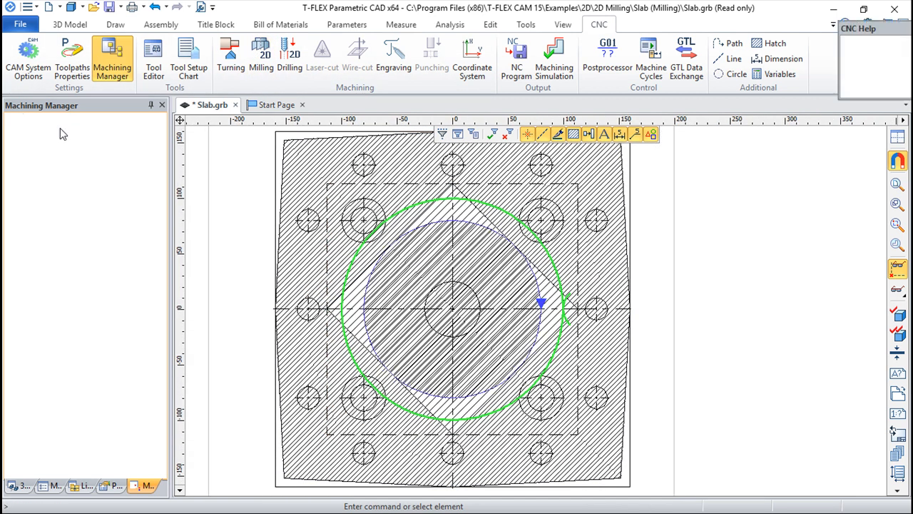
{"action": "scroll", "coordinate": [164, 285], "scroll_direction": "down", "scroll_amount": 1}
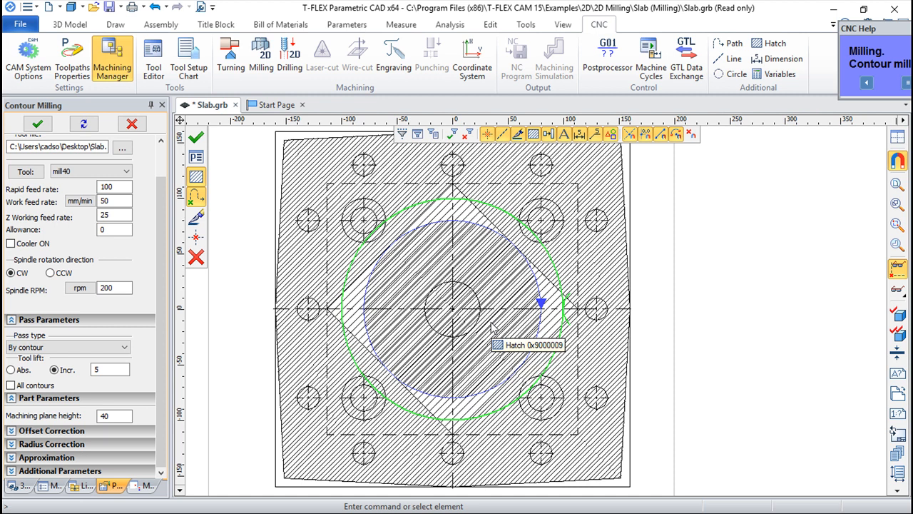
{"action": "scroll", "coordinate": [657, 330], "scroll_direction": "down", "scroll_amount": 1}
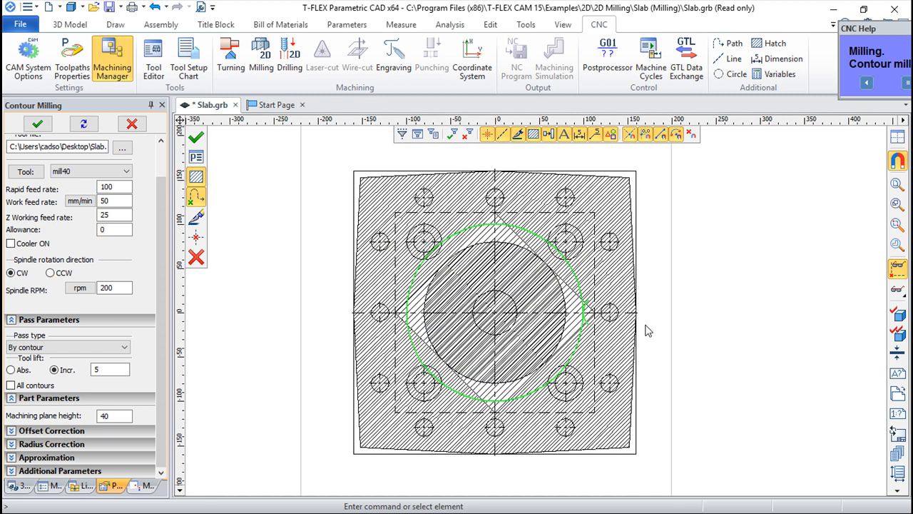